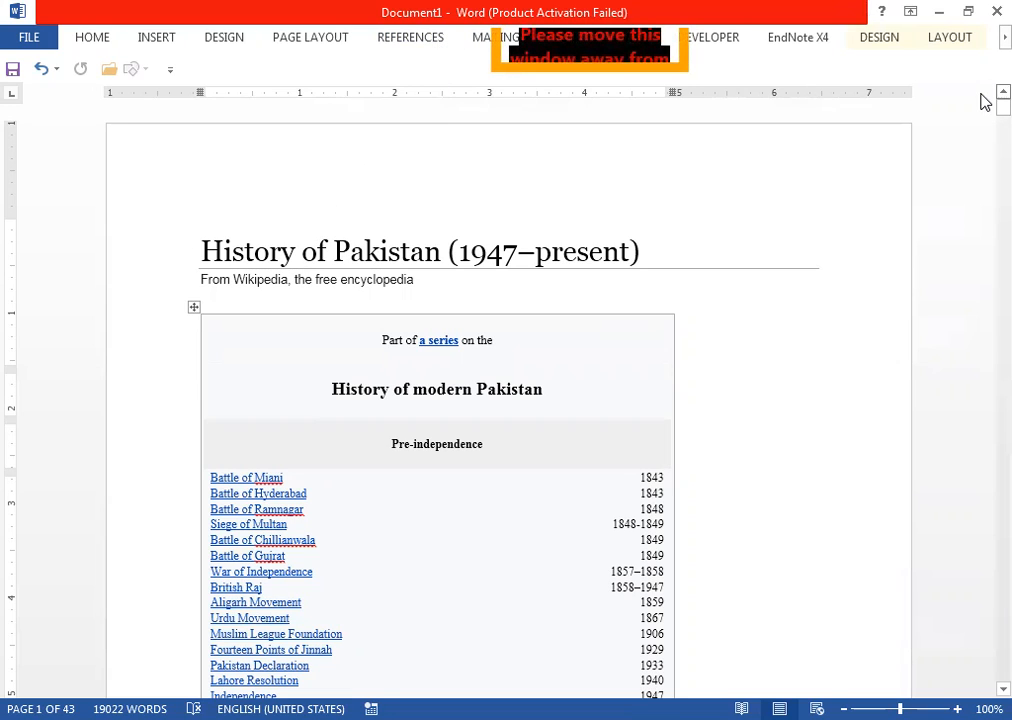
# Step: Examine the complete list of styles, close it, and skim the first pages of the article for section headings
pyautogui.click(92, 46)
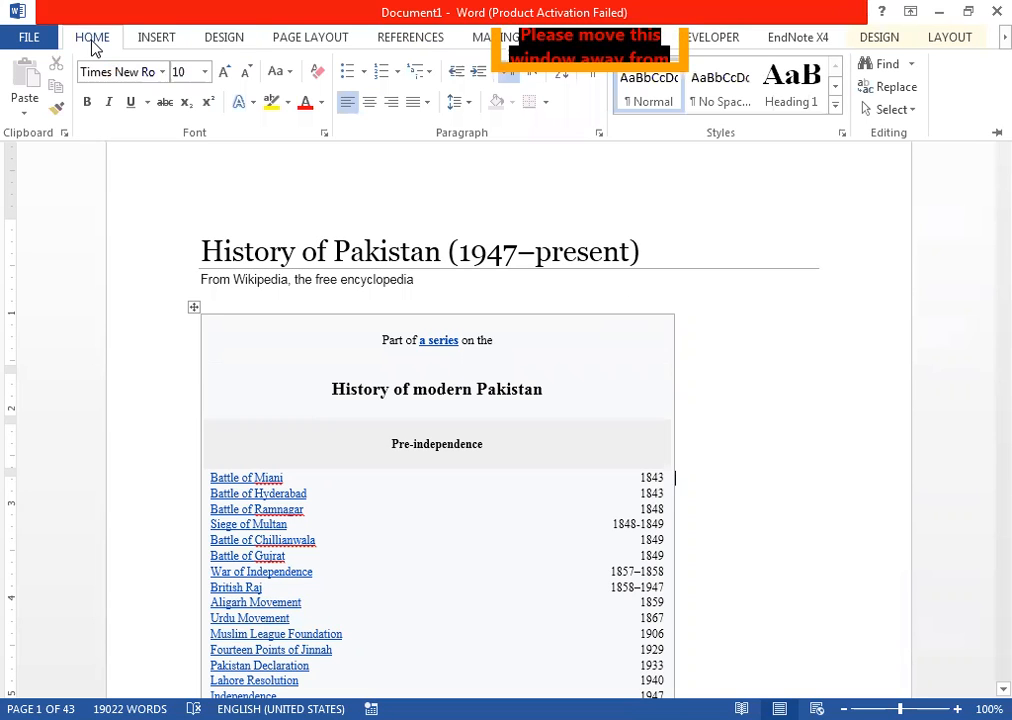
pyautogui.click(842, 134)
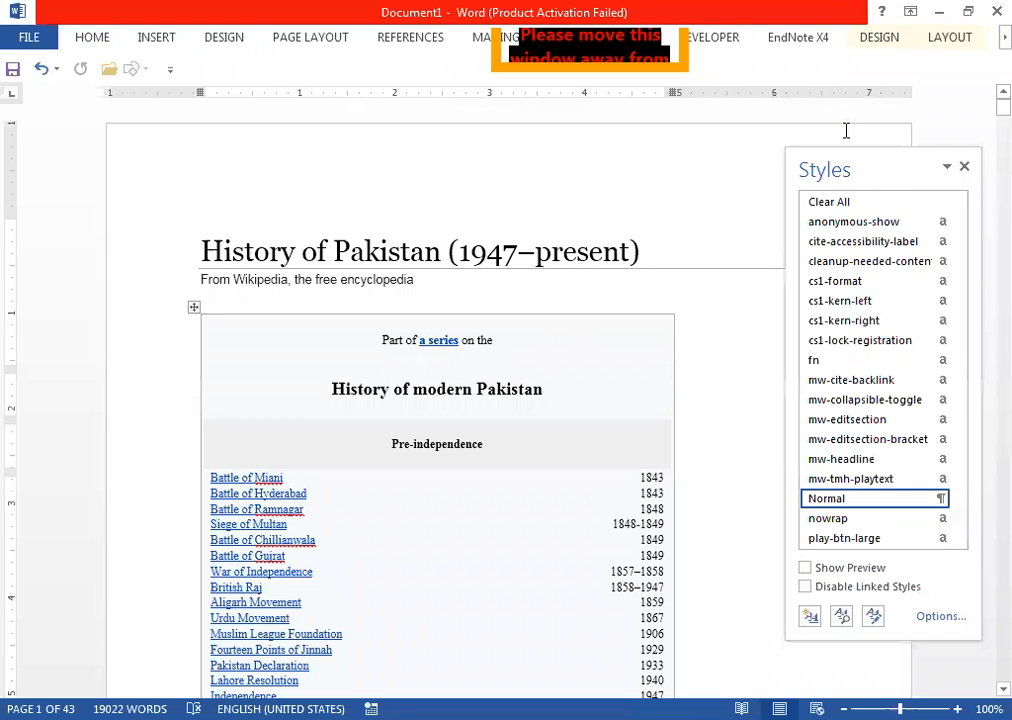
pyautogui.click(965, 167)
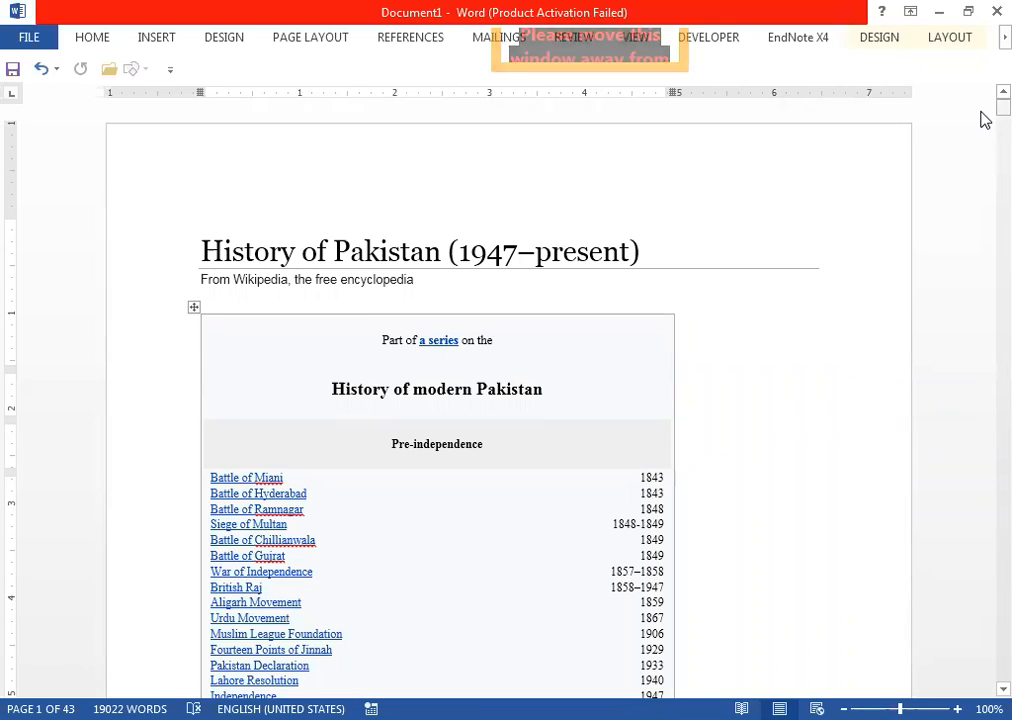
pyautogui.moveTo(985, 125); pyautogui.dragTo(985, 167)
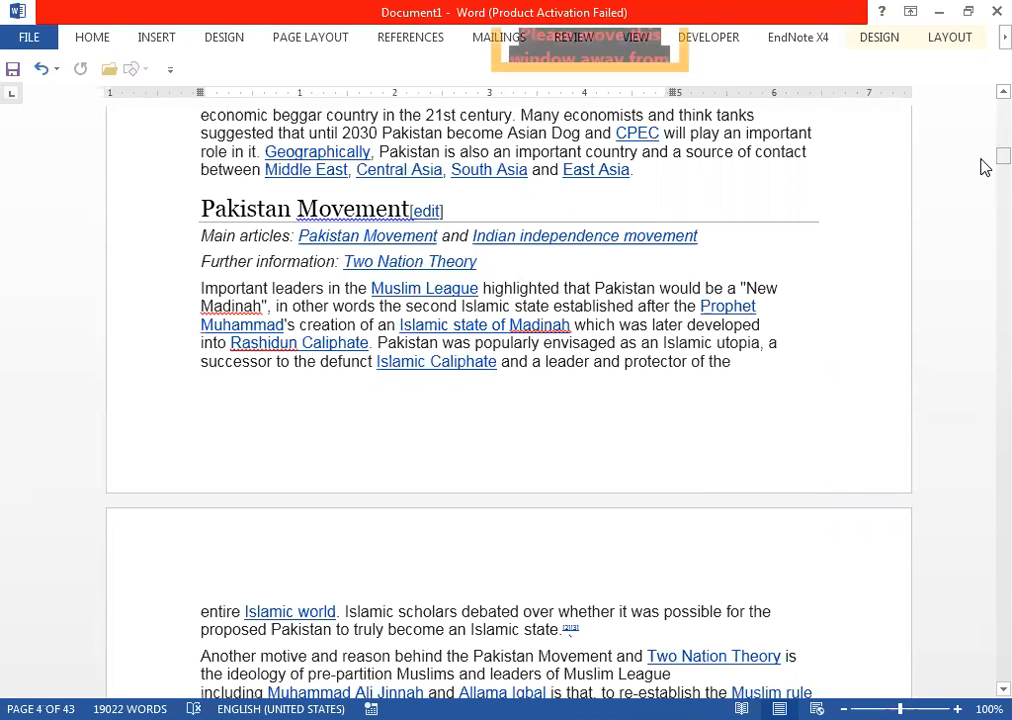
pyautogui.moveTo(985, 167); pyautogui.dragTo(985, 106)
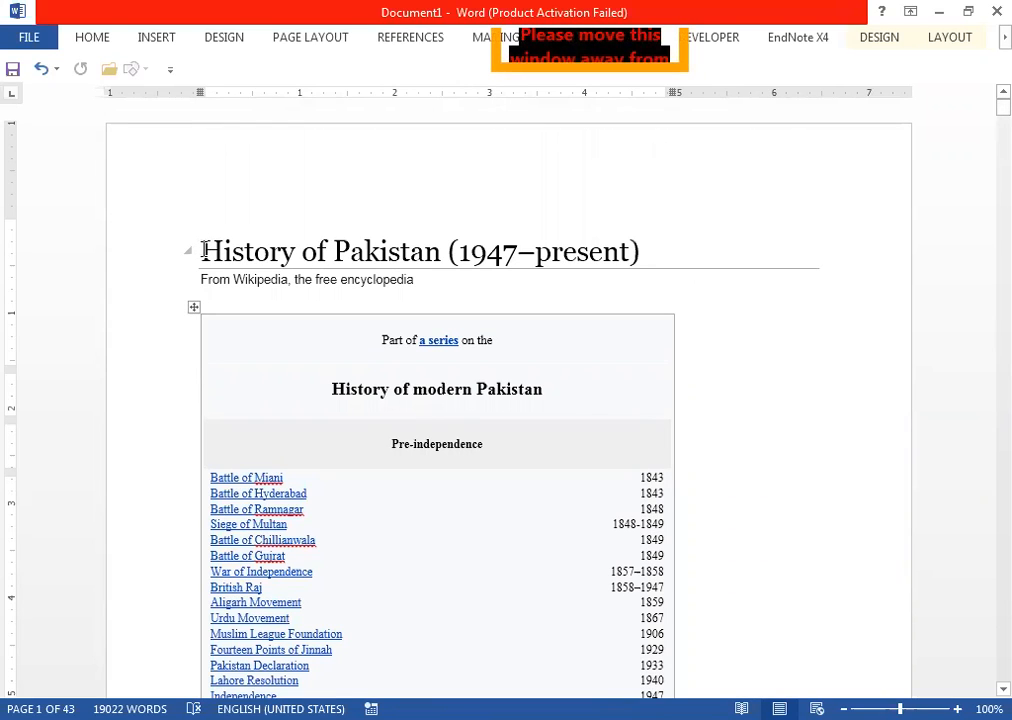
pyautogui.click(93, 40)
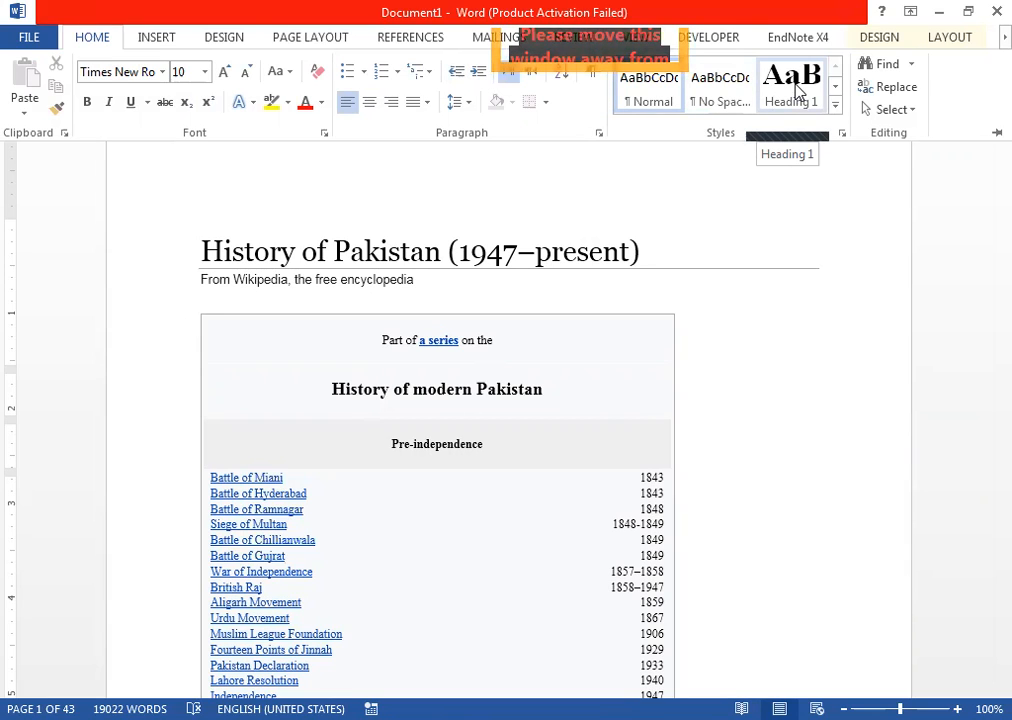
pyautogui.click(798, 88)
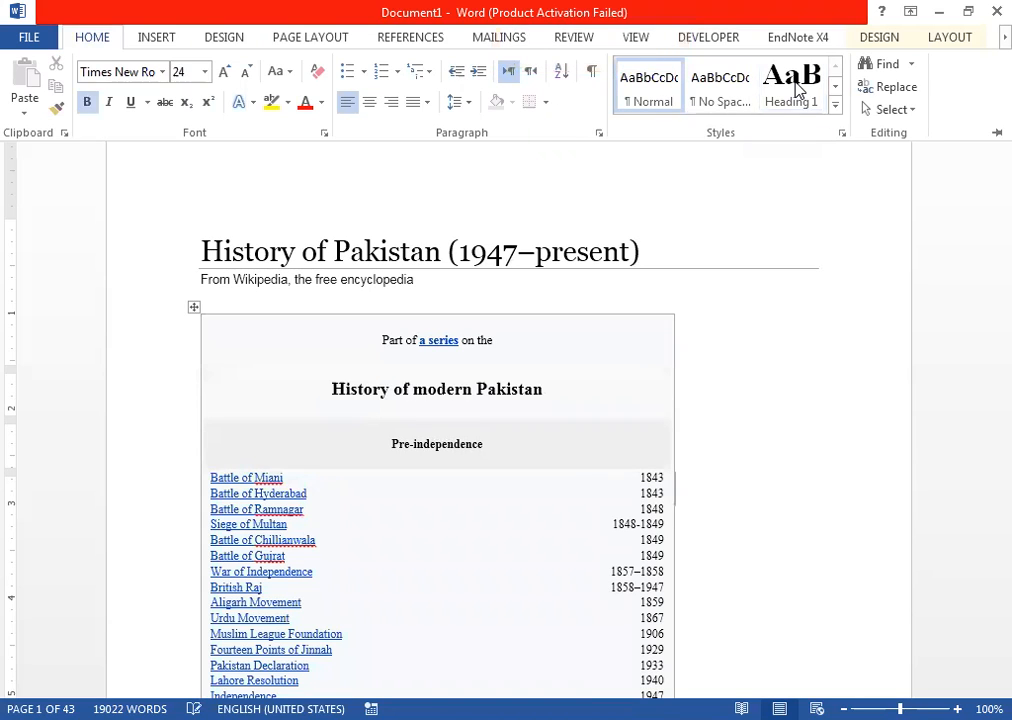
pyautogui.hotkey('ctrl', 'F1')
# Step: Apply the Heading 1 style to the document title "History of Pakistan (1947–present)"
pyautogui.doubleClick(207, 255)
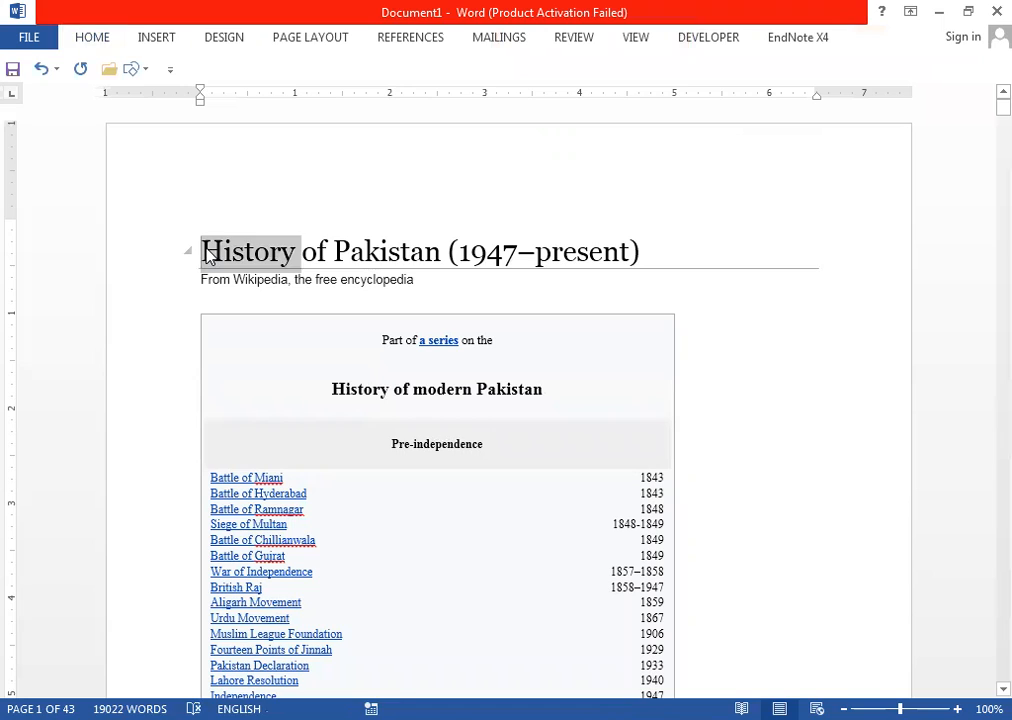
pyautogui.hotkey('ctrl', 'shift', 'Right')
pyautogui.hotkey('ctrl', 'shift', 'Right')
pyautogui.hotkey('ctrl', 'shift', 'Right')
pyautogui.hotkey('ctrl', 'shift', 'Right')
pyautogui.hotkey('ctrl', 'shift', 'Right')
pyautogui.hotkey('ctrl', 'shift', 'Right')
pyautogui.hotkey('ctrl', 'shift', 'Right')
pyautogui.hotkey('ctrl', 'shift', 'Right')
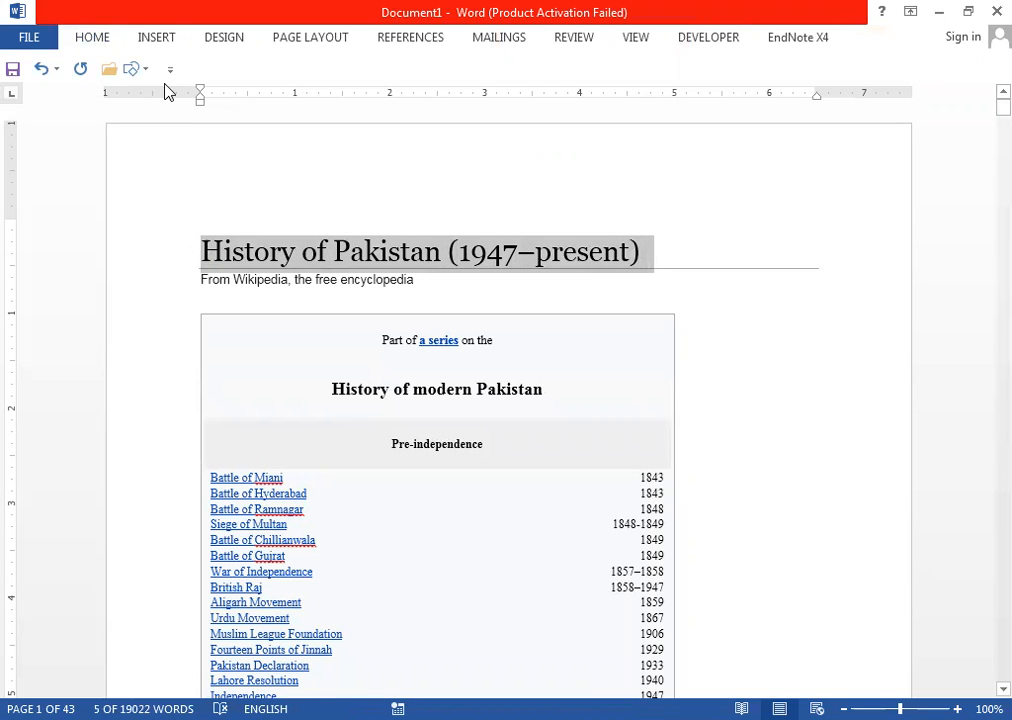
pyautogui.click(97, 43)
pyautogui.click(800, 100)
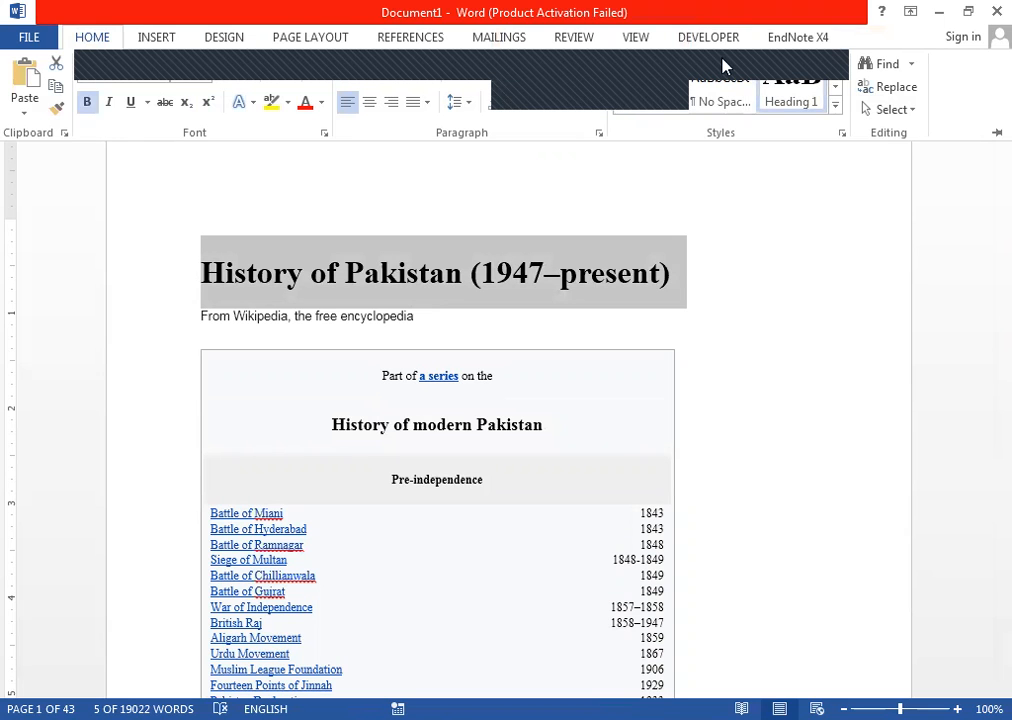
pyautogui.click(857, 445)
# Step: Delete the "[edit]" link after the "Pakistan Movement" heading, keeping the heading on its own line above "Main articles"
pyautogui.scroll(-4, 858, 445)
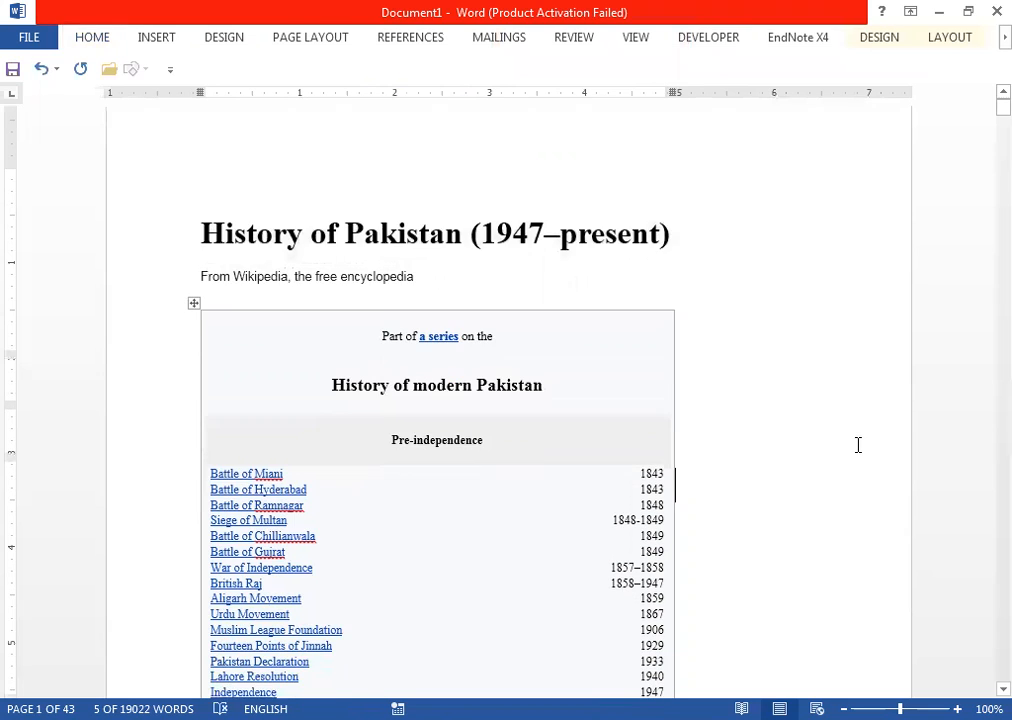
pyautogui.scroll(-20, 857, 445)
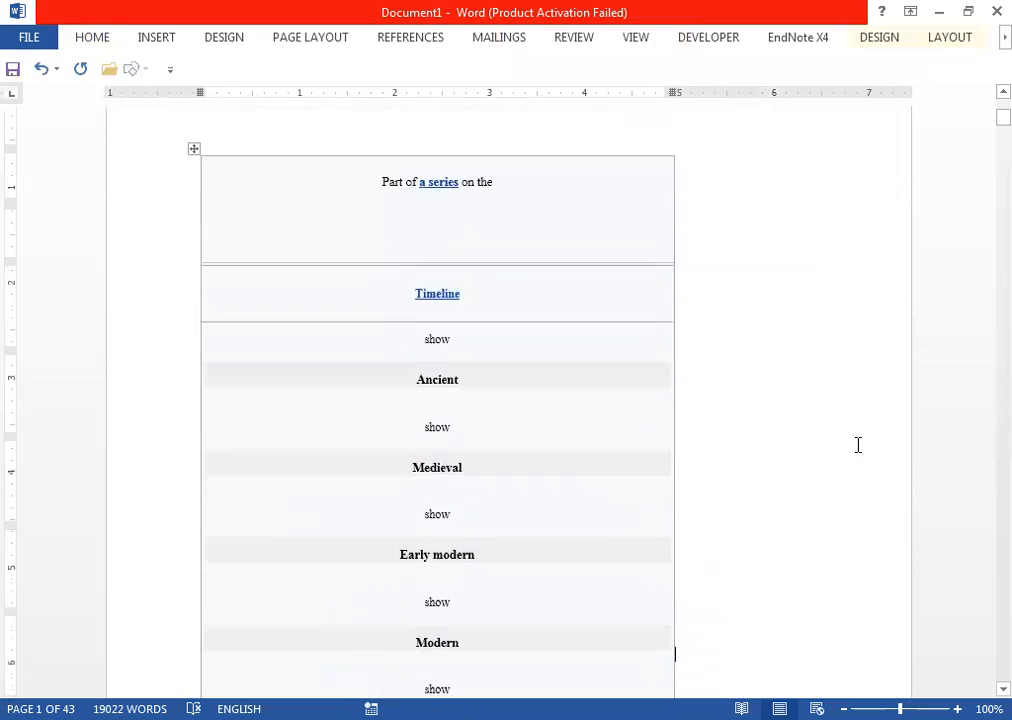
pyautogui.scroll(-8, 857, 445)
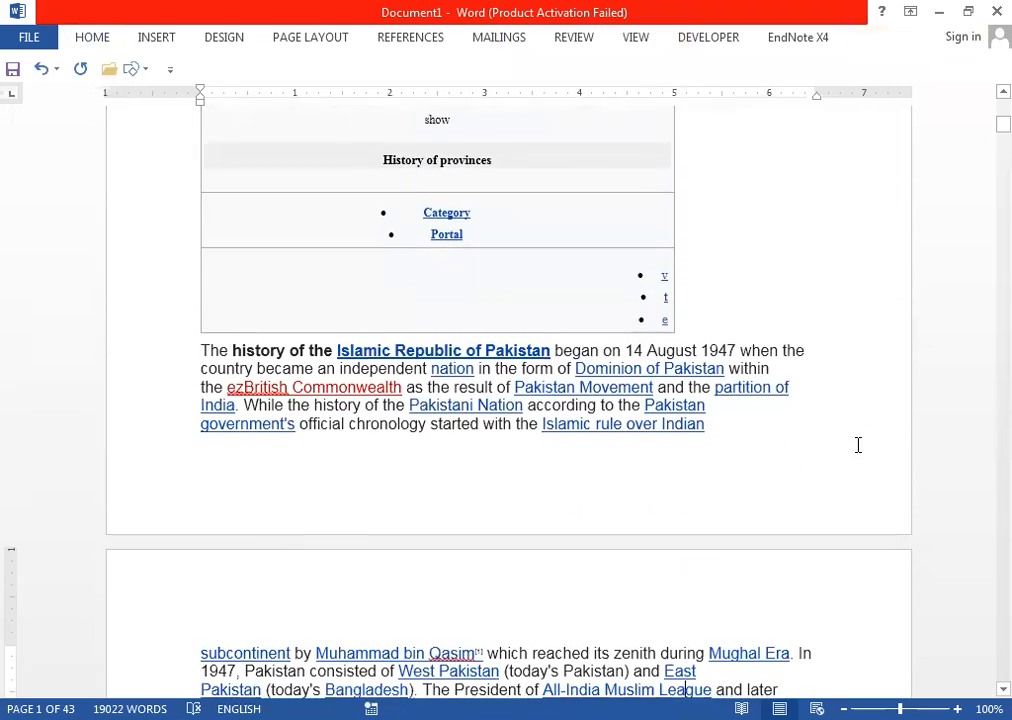
pyautogui.scroll(-5, 857, 445)
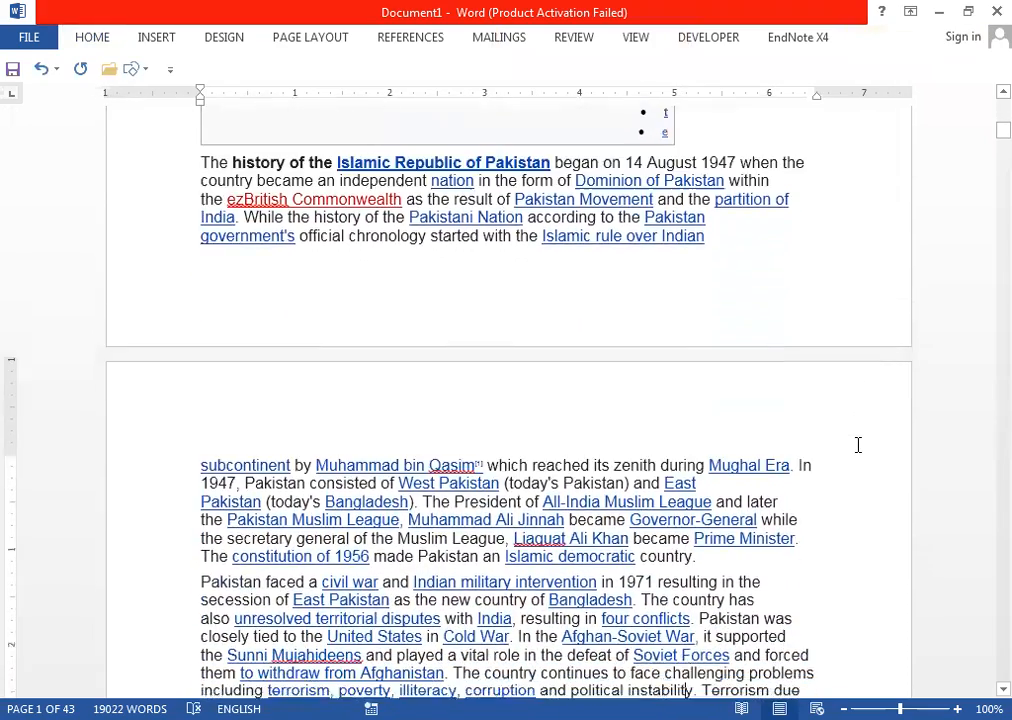
pyautogui.scroll(-4, 857, 445)
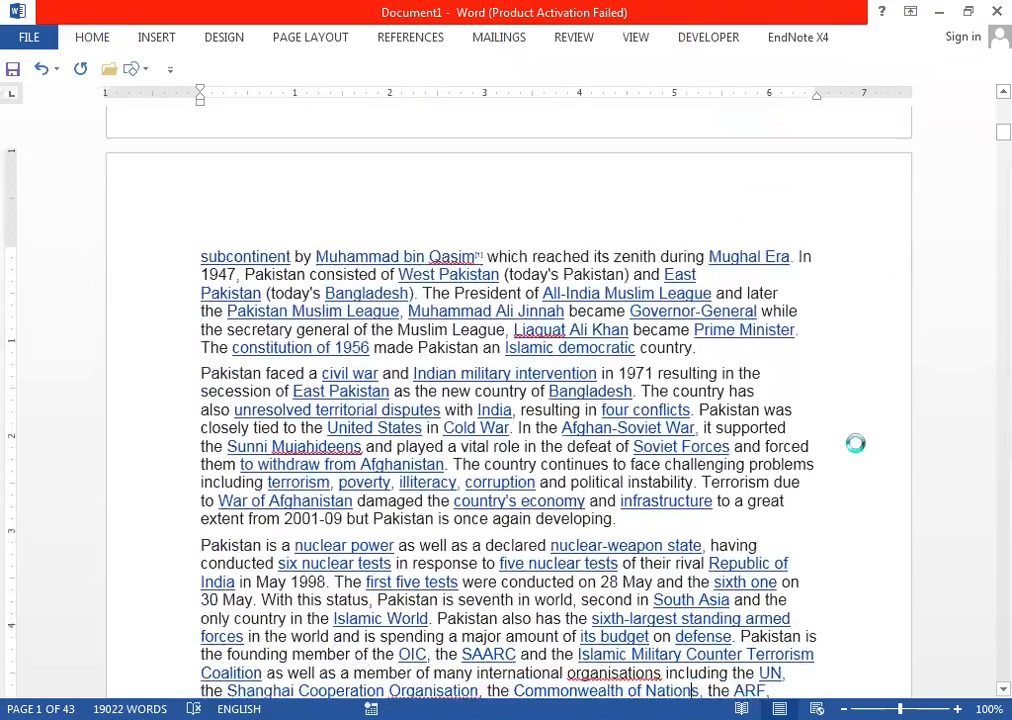
pyautogui.scroll(-6, 857, 445)
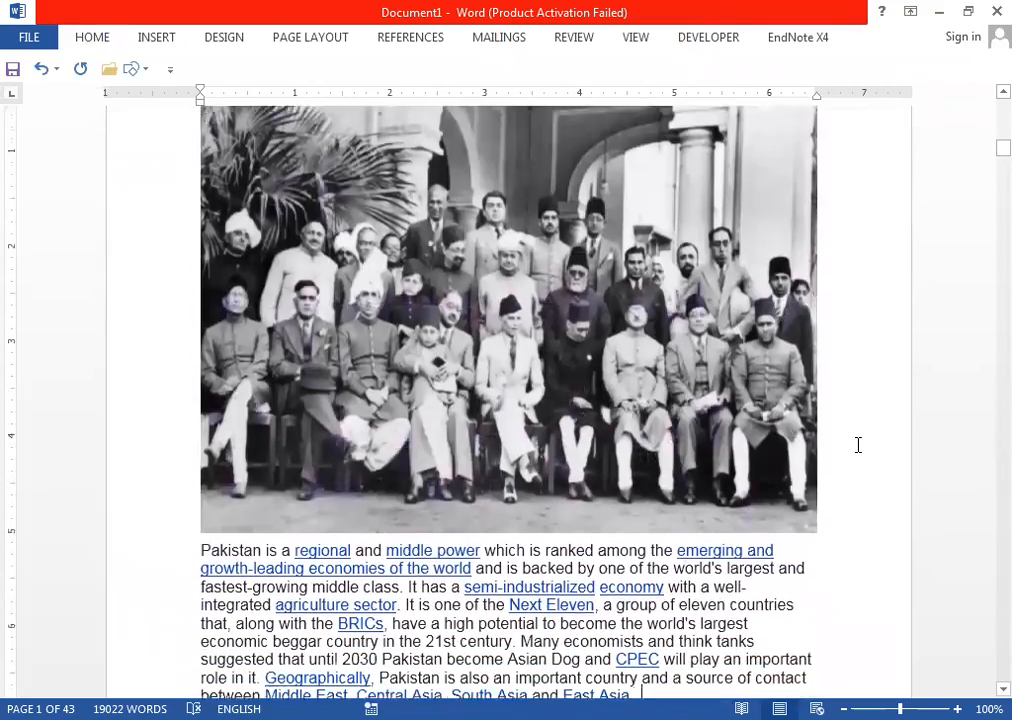
pyautogui.scroll(-10, 857, 445)
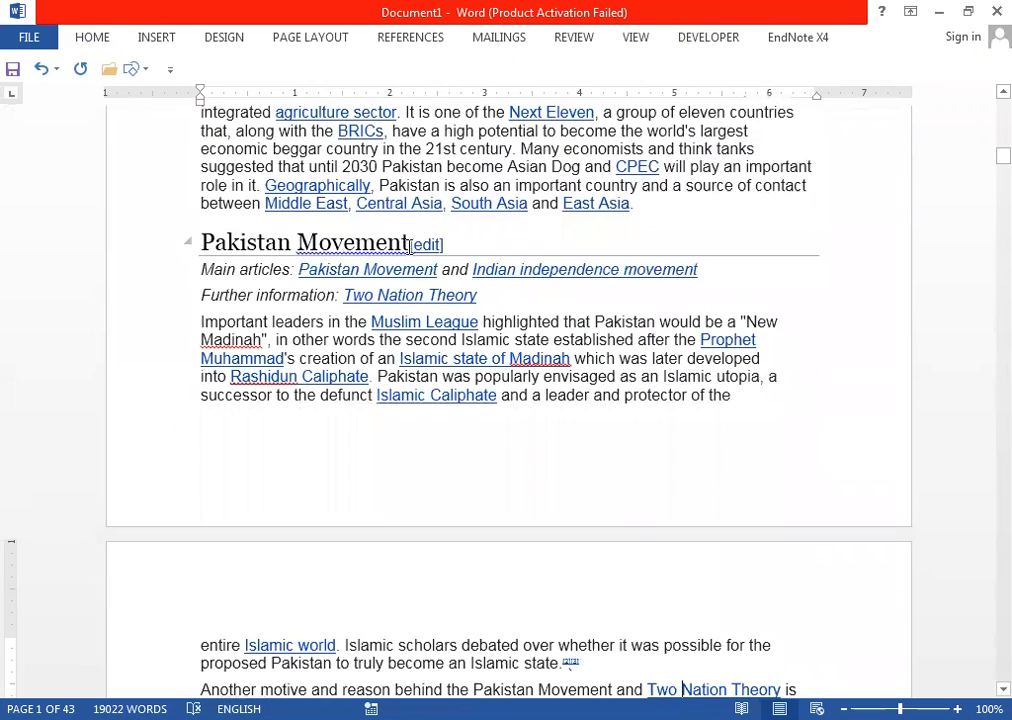
pyautogui.click(410, 244)
pyautogui.press('Delete')
pyautogui.press('Delete')
pyautogui.press('Delete')
pyautogui.press('Delete')
pyautogui.press('Delete')
pyautogui.press('Delete')
pyautogui.press('Delete')
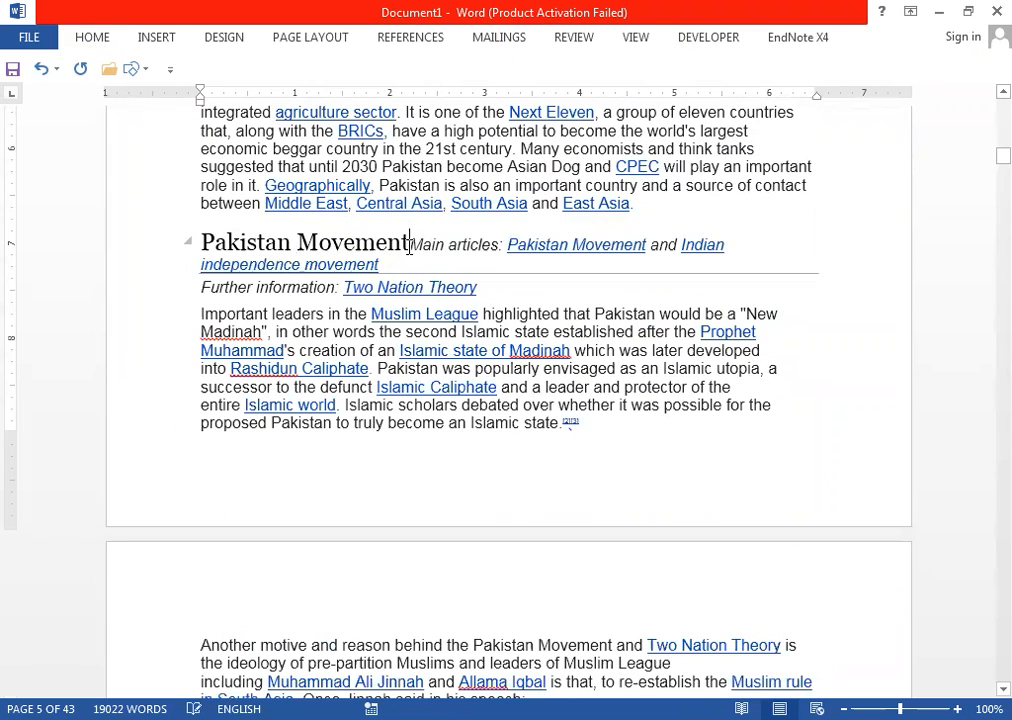
pyautogui.press('Return')
pyautogui.press('Up')
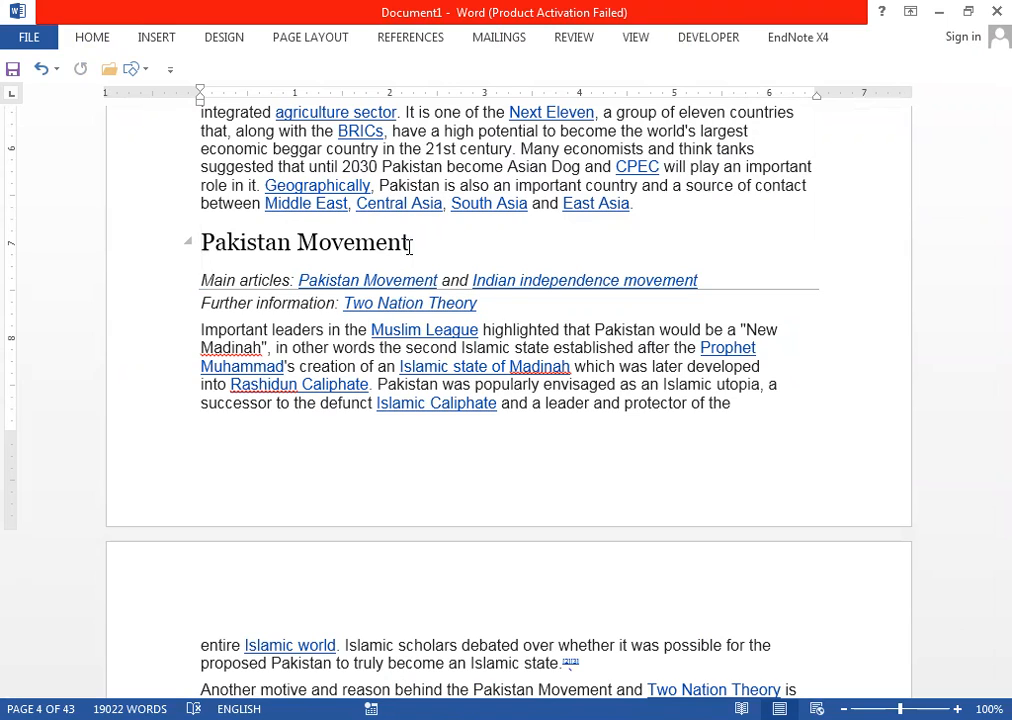
# Step: Apply the Heading 2 style to the "Pakistan Movement" section title
pyautogui.tripleClick(214, 255)
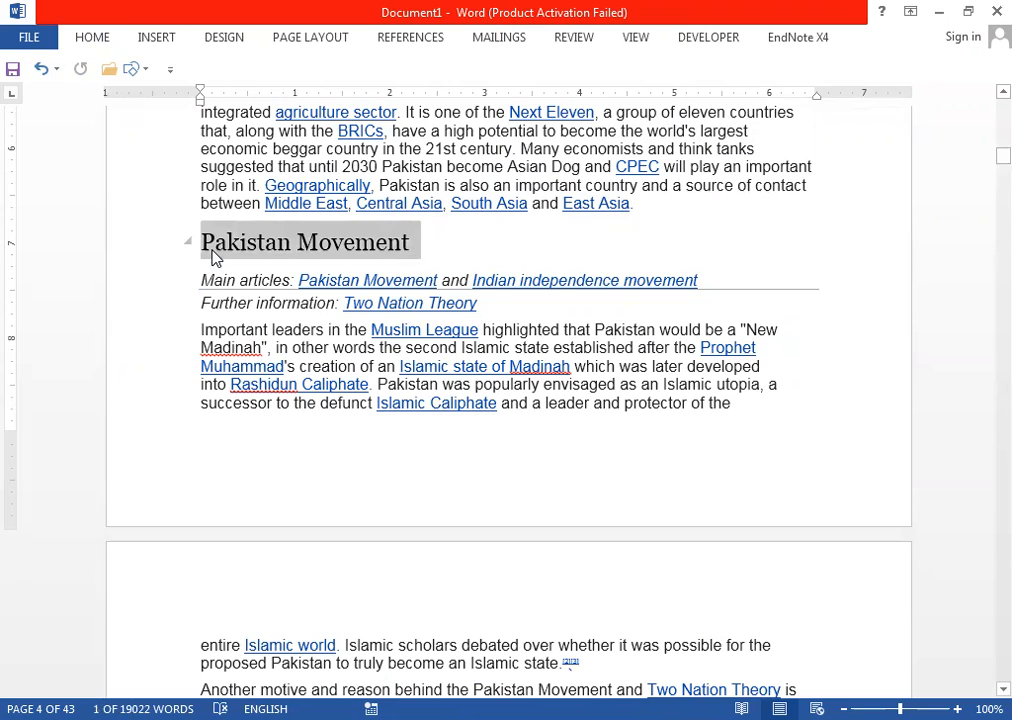
pyautogui.click(99, 40)
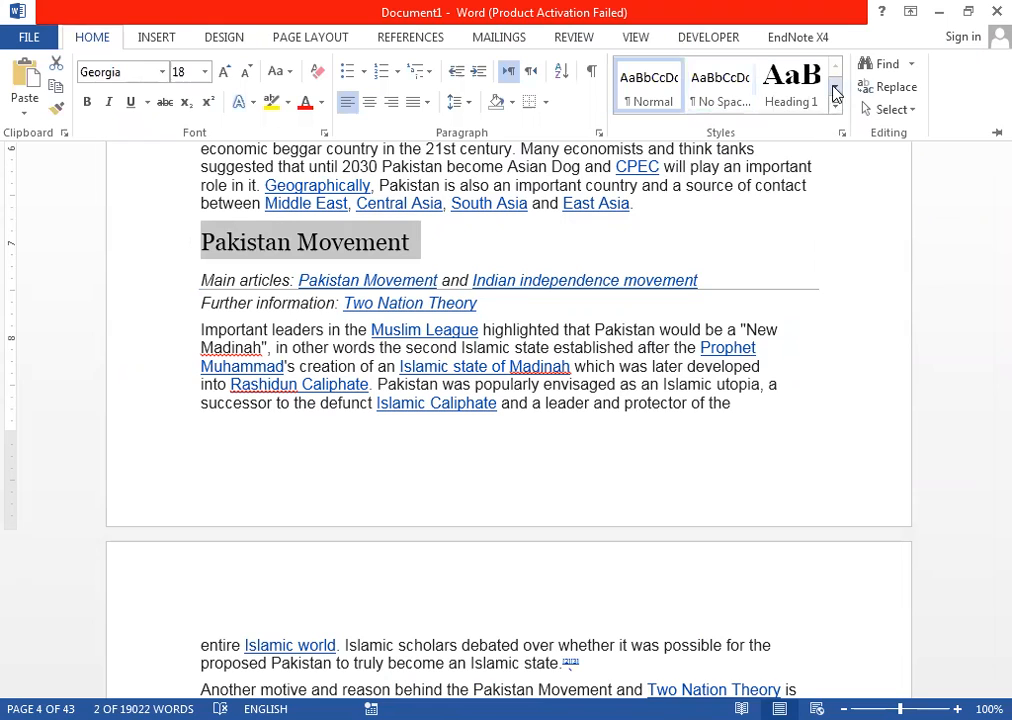
pyautogui.click(836, 92)
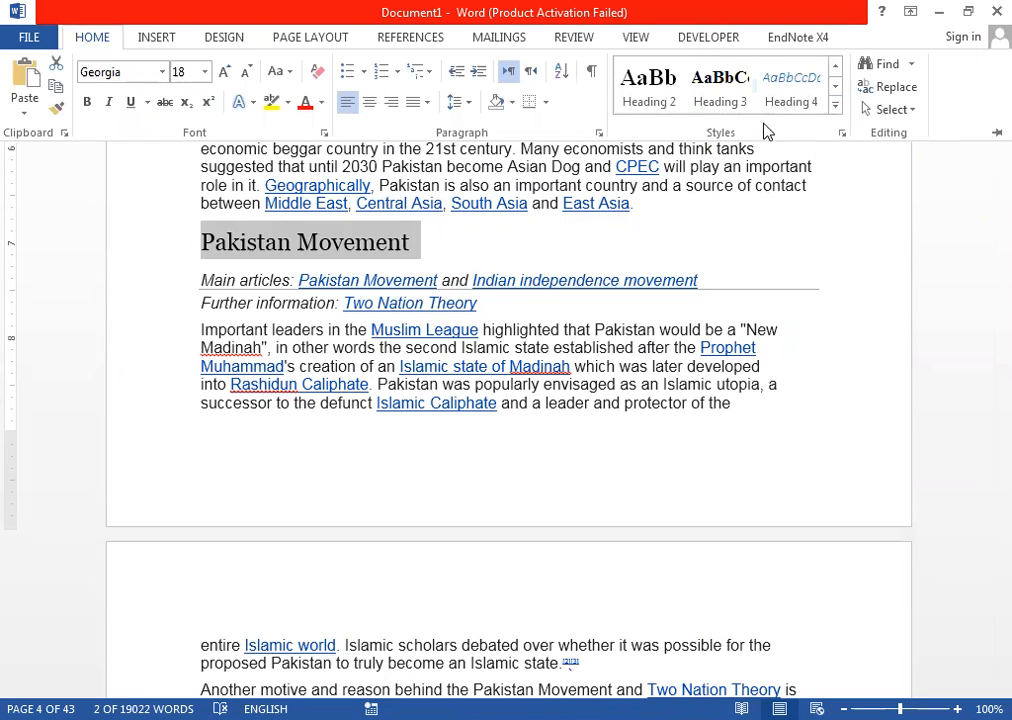
pyautogui.click(659, 97)
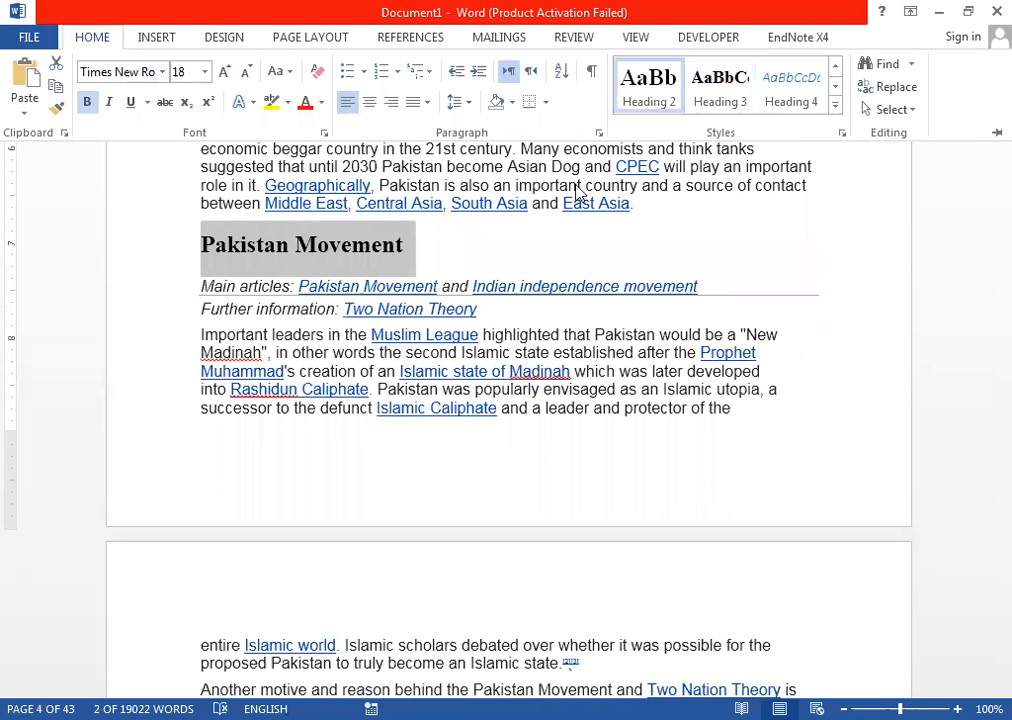
pyautogui.click(470, 247)
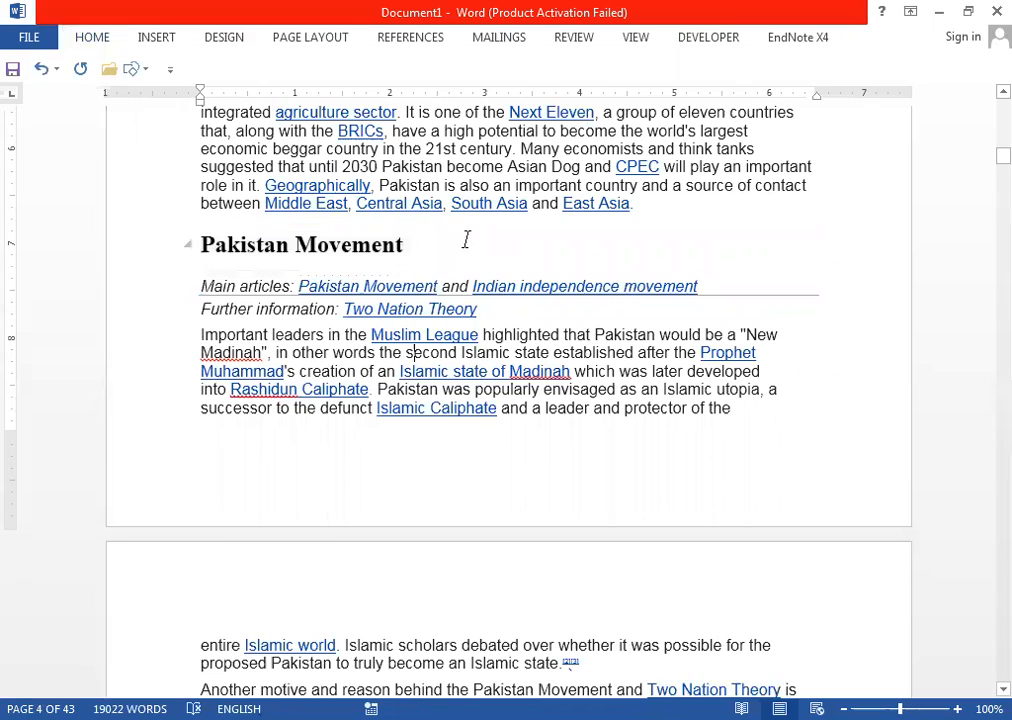
# Step: Remove the "[edit]" link after the "Creation of Pakistan" section title on page 7
pyautogui.scroll(-20, 466, 239)
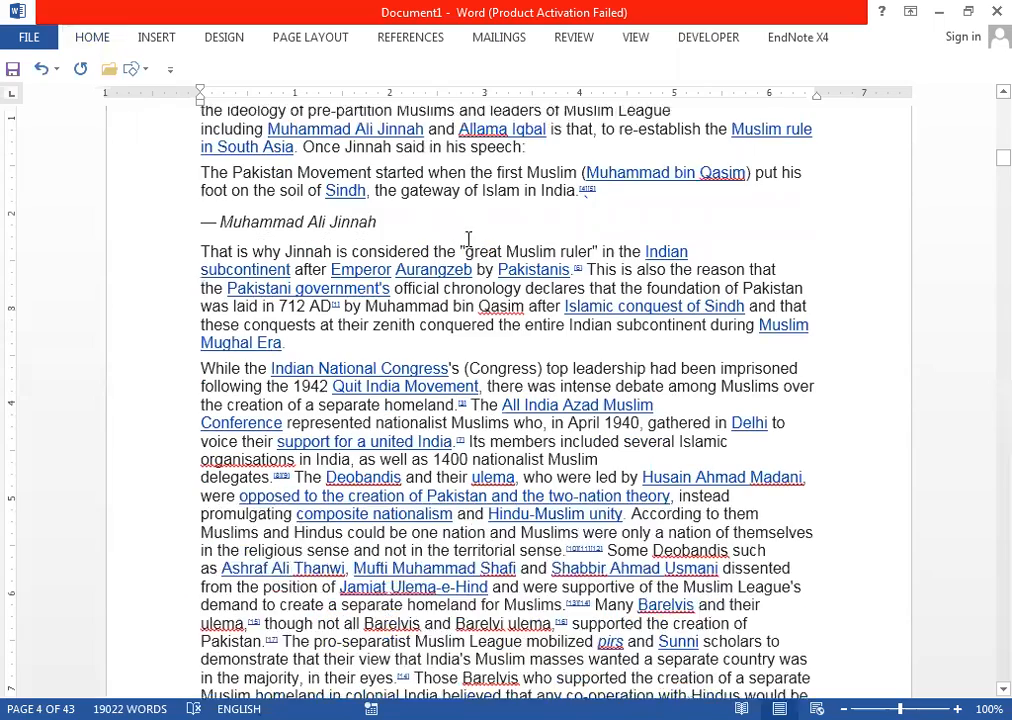
pyautogui.scroll(-15, 466, 239)
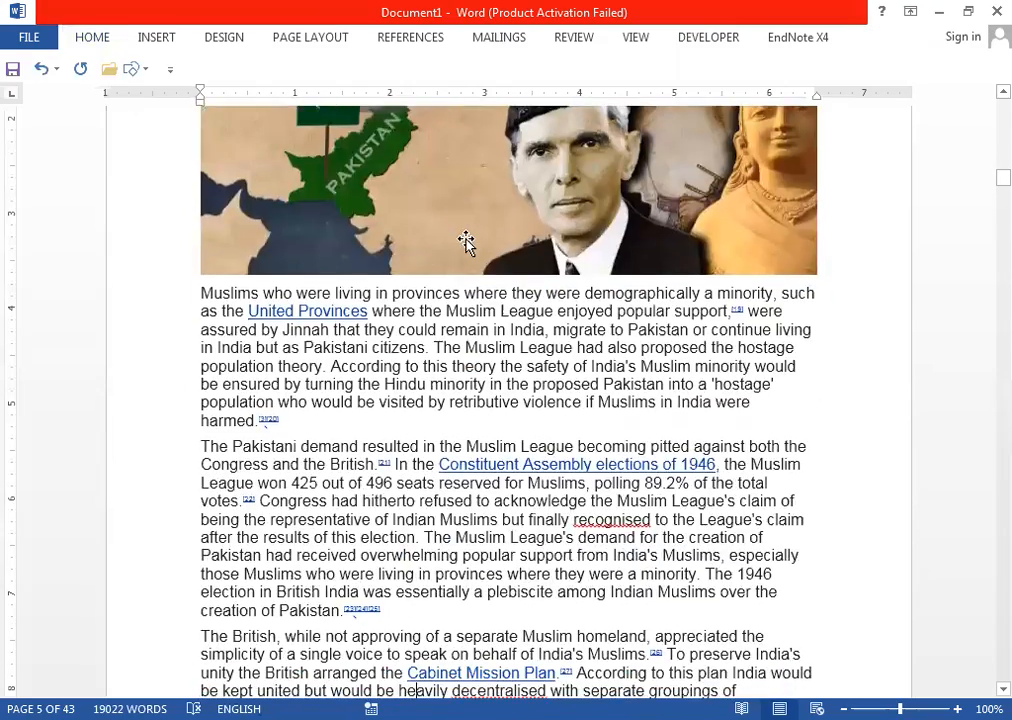
pyautogui.scroll(-8, 466, 239)
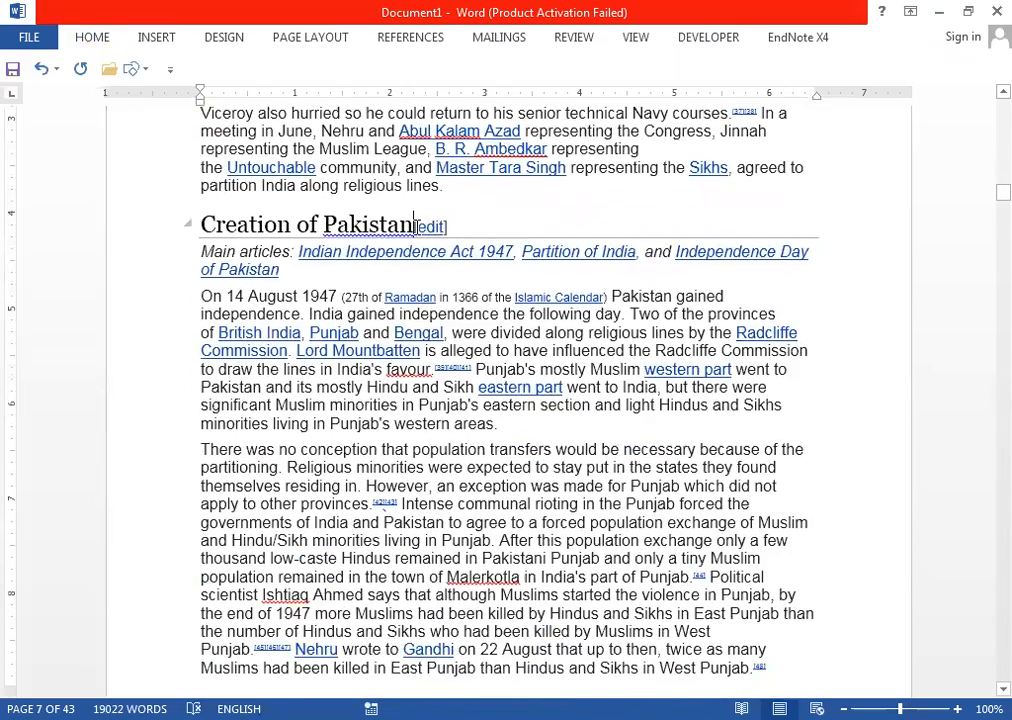
pyautogui.moveTo(447, 226); pyautogui.dragTo(414, 226)
pyautogui.press('Delete')
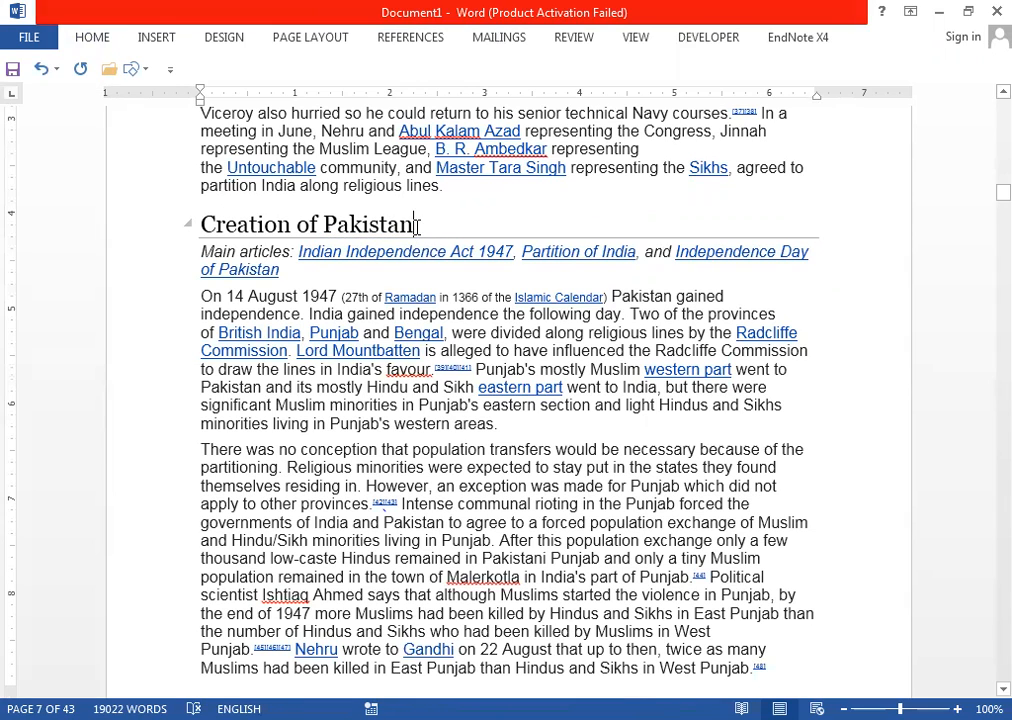
# Step: Apply the Heading 2 style to the "Creation of Pakistan" section title
pyautogui.click(202, 224)
pyautogui.hotkey('shift', 'Right')
pyautogui.hotkey('shift', 'Right')
pyautogui.hotkey('shift', 'Right')
pyautogui.hotkey('shift', 'Right')
pyautogui.hotkey('shift', 'Right')
pyautogui.hotkey('shift', 'Right')
pyautogui.hotkey('shift', 'Right')
pyautogui.hotkey('shift', 'Right')
pyautogui.hotkey('shift', 'Right')
pyautogui.hotkey('shift', 'Right')
pyautogui.hotkey('shift', 'Right')
pyautogui.hotkey('shift', 'Right')
pyautogui.hotkey('shift', 'Right')
pyautogui.hotkey('shift', 'Right')
pyautogui.hotkey('shift', 'Right')
pyautogui.hotkey('shift', 'Right')
pyautogui.hotkey('shift', 'Right')
pyautogui.hotkey('shift', 'Right')
pyautogui.hotkey('shift', 'Right')
pyautogui.hotkey('shift', 'Right')
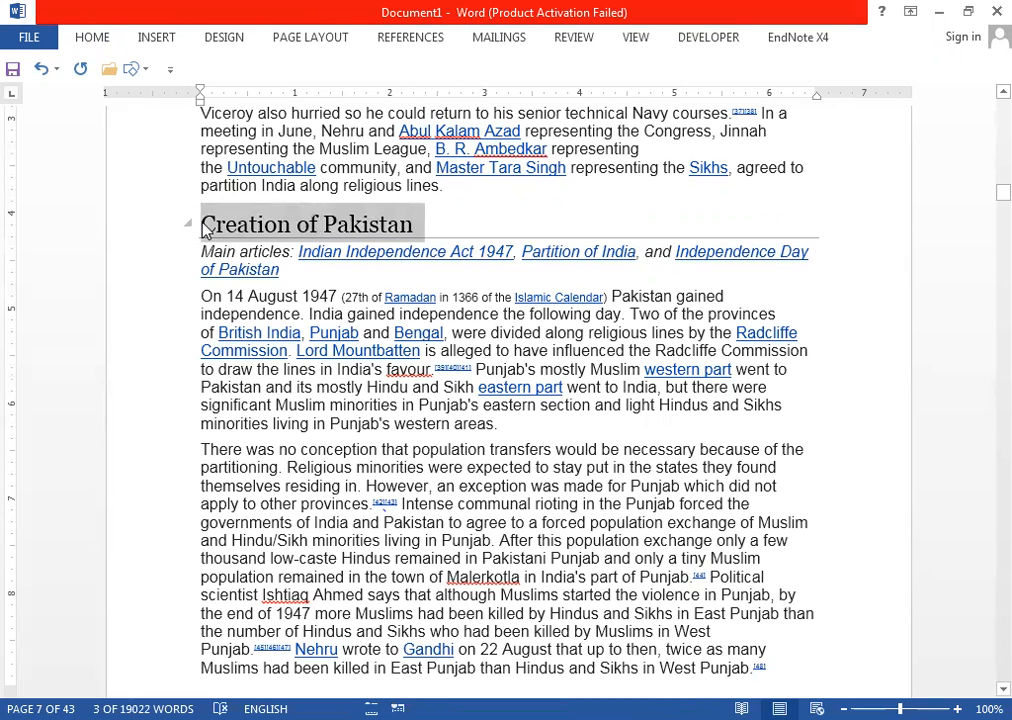
pyautogui.click(100, 37)
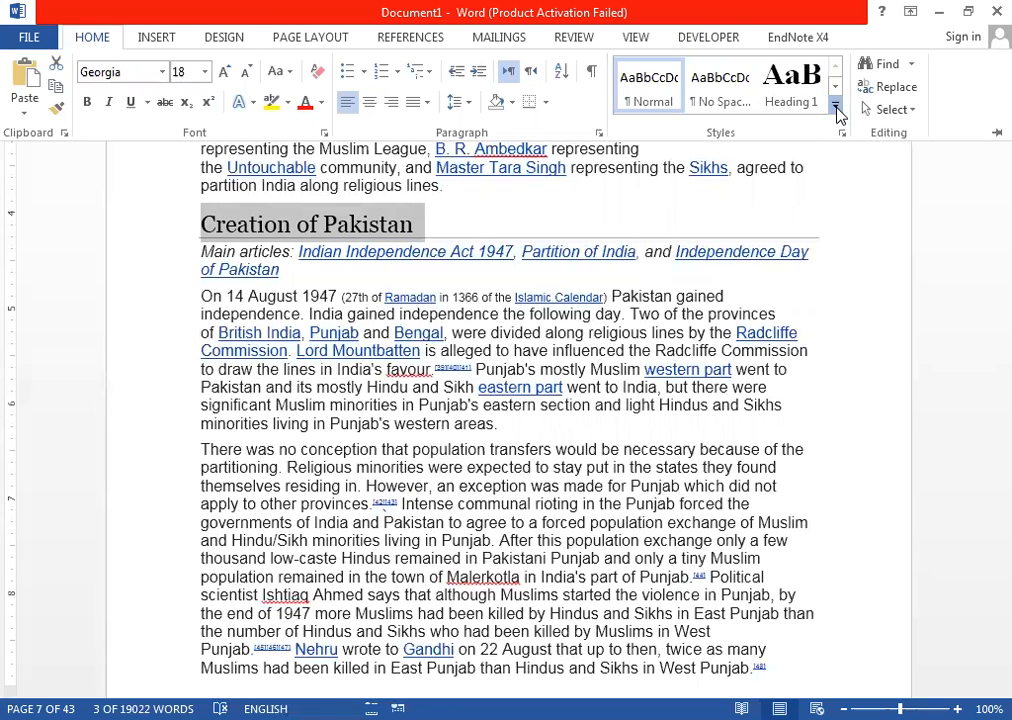
pyautogui.click(836, 110)
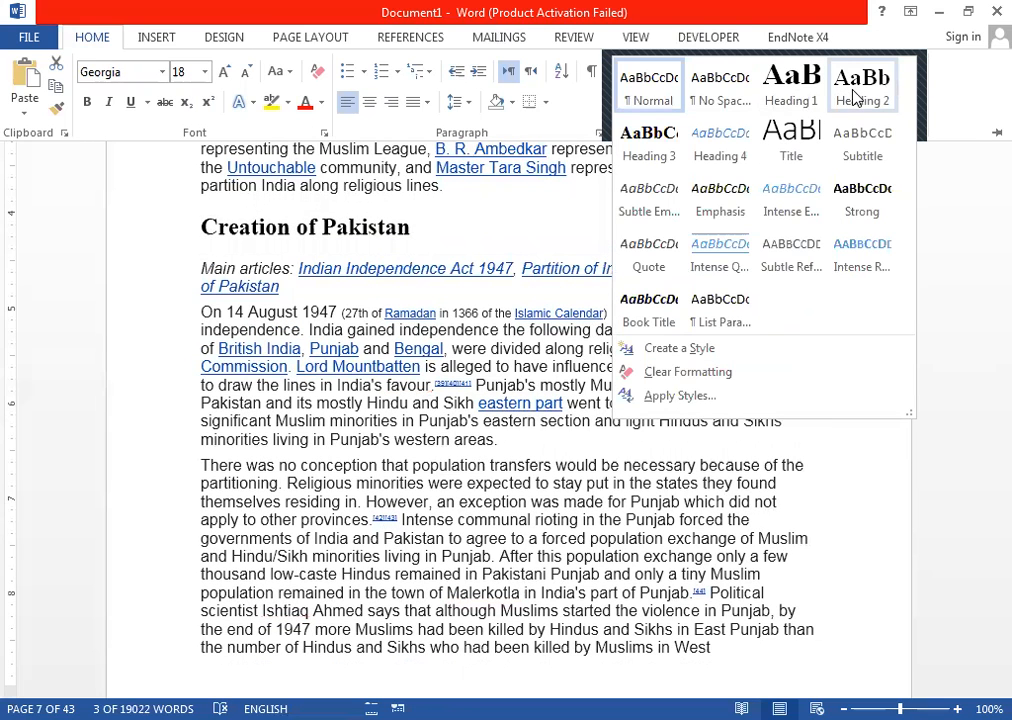
pyautogui.click(855, 95)
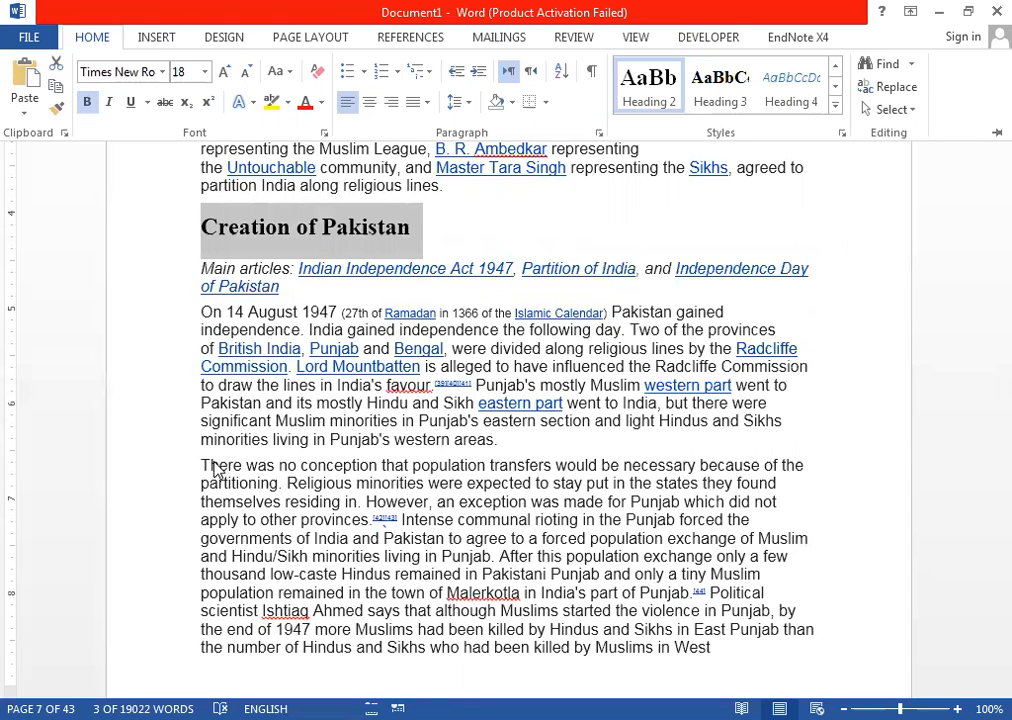
pyautogui.hotkey('ctrl', 'F1')
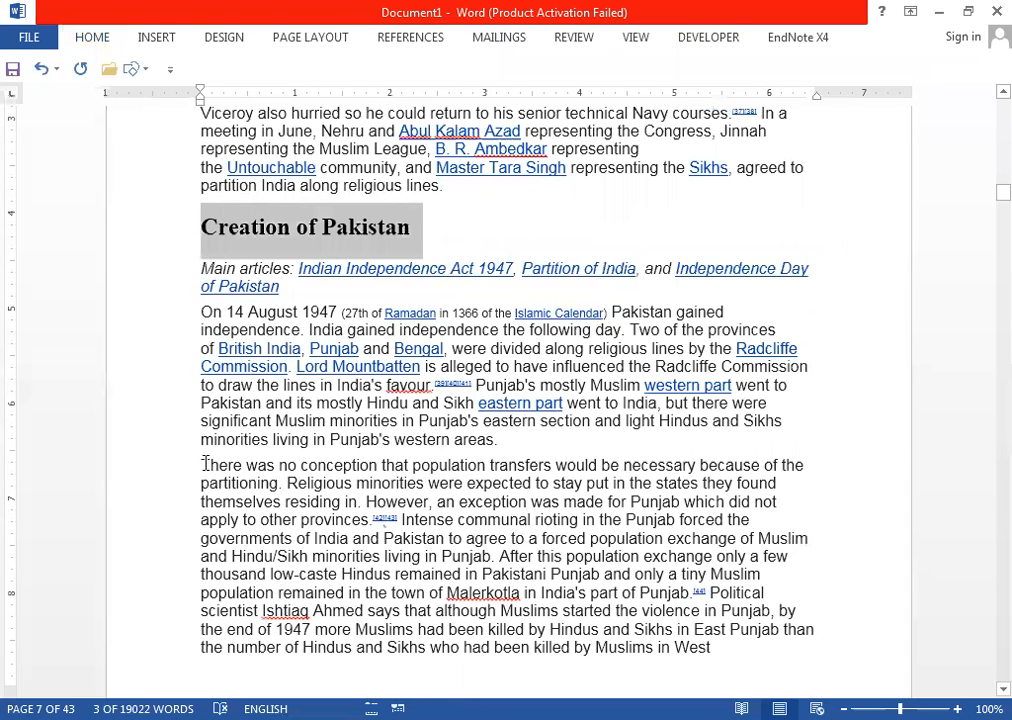
# Step: Insert the line "Transfer of immigrants" above the paragraph beginning "There was no conception" in the "Creation of Pakistan" section
pyautogui.click(202, 466)
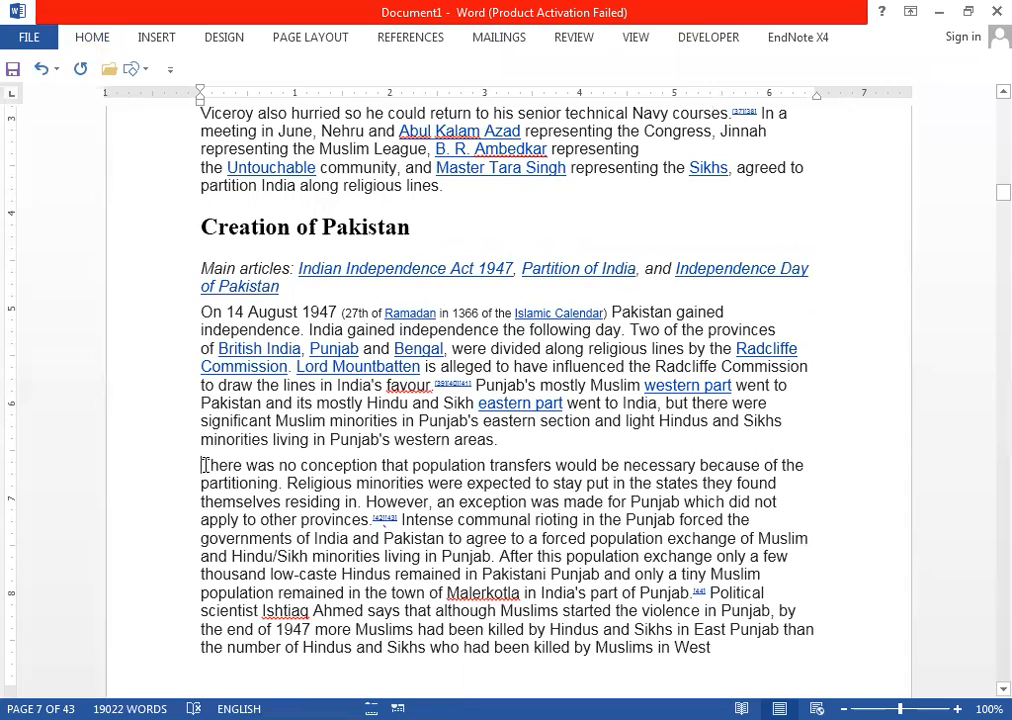
pyautogui.press('Return')
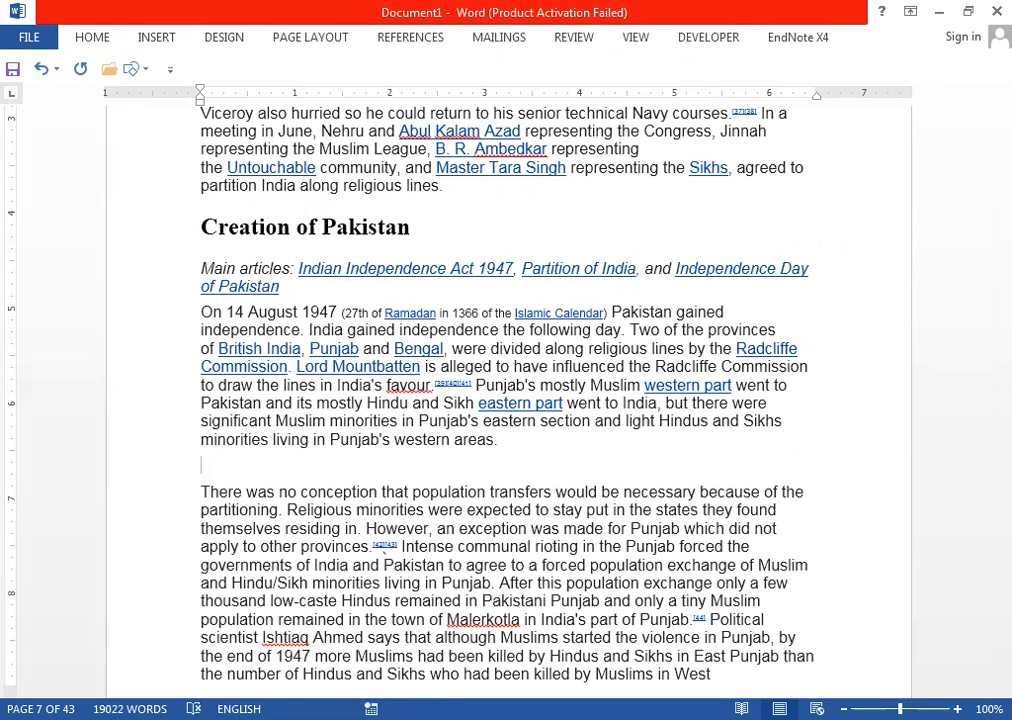
pyautogui.write('Transfer of immi')
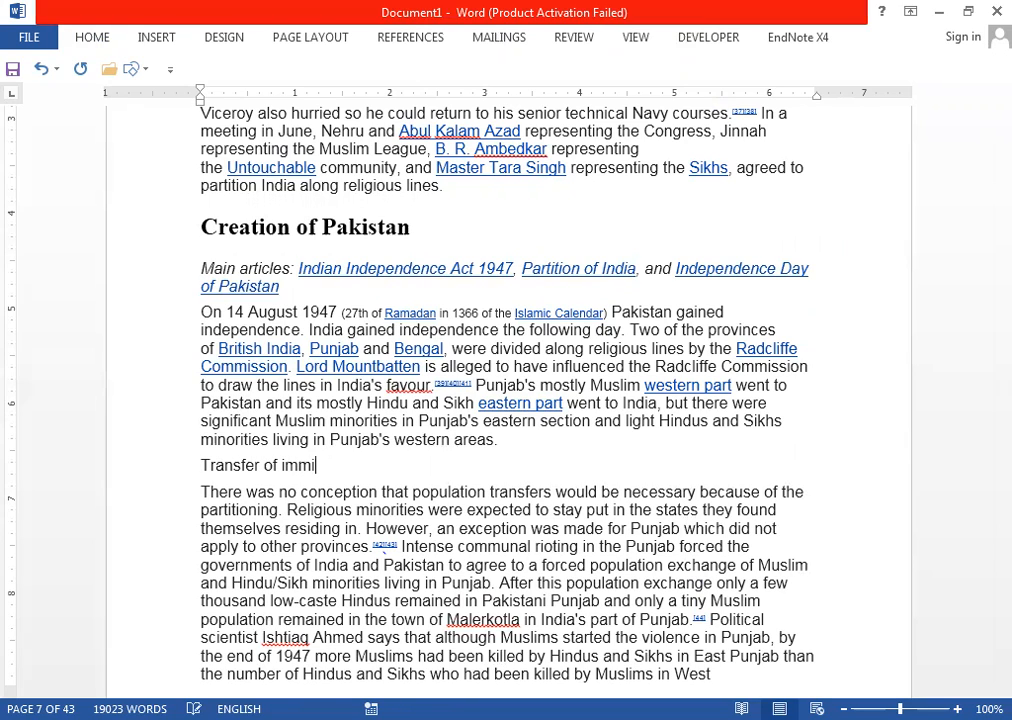
pyautogui.write('grants')
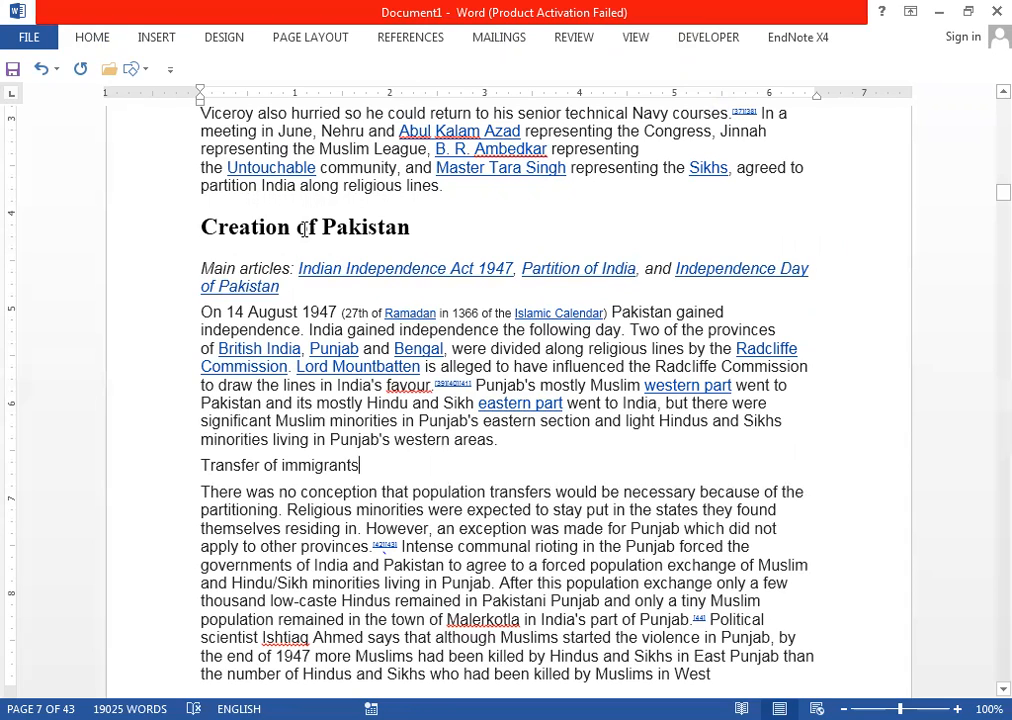
# Step: Apply the Heading 3 style to the "Transfer of immigrants" line
pyautogui.hotkey('ctrl', 'shift', 'Left')
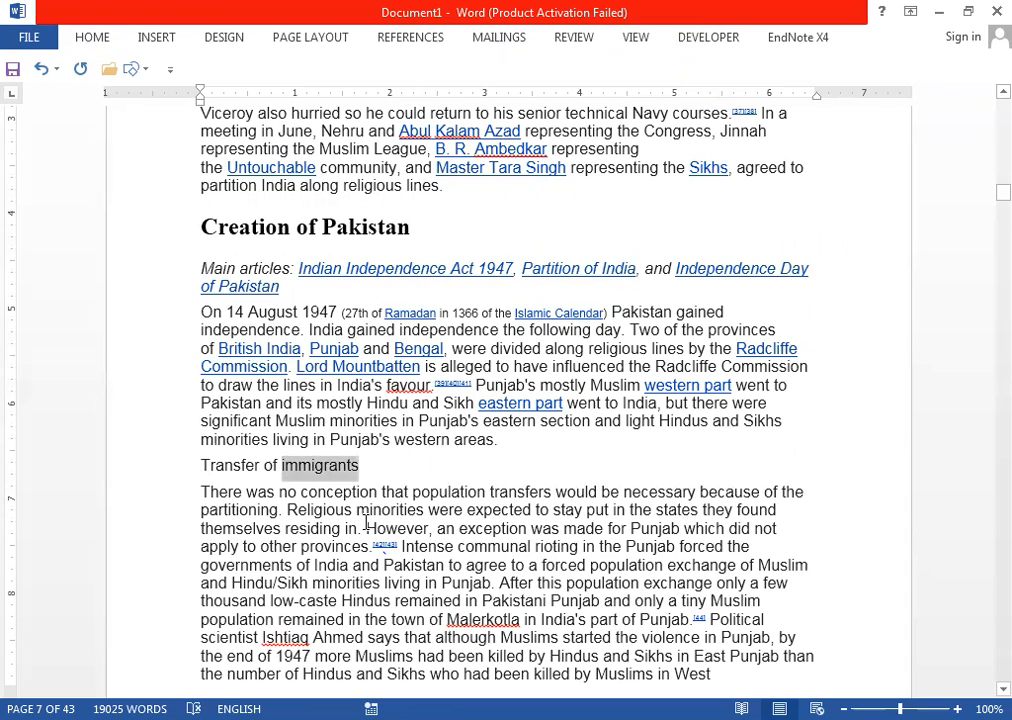
pyautogui.hotkey('shift', 'Home')
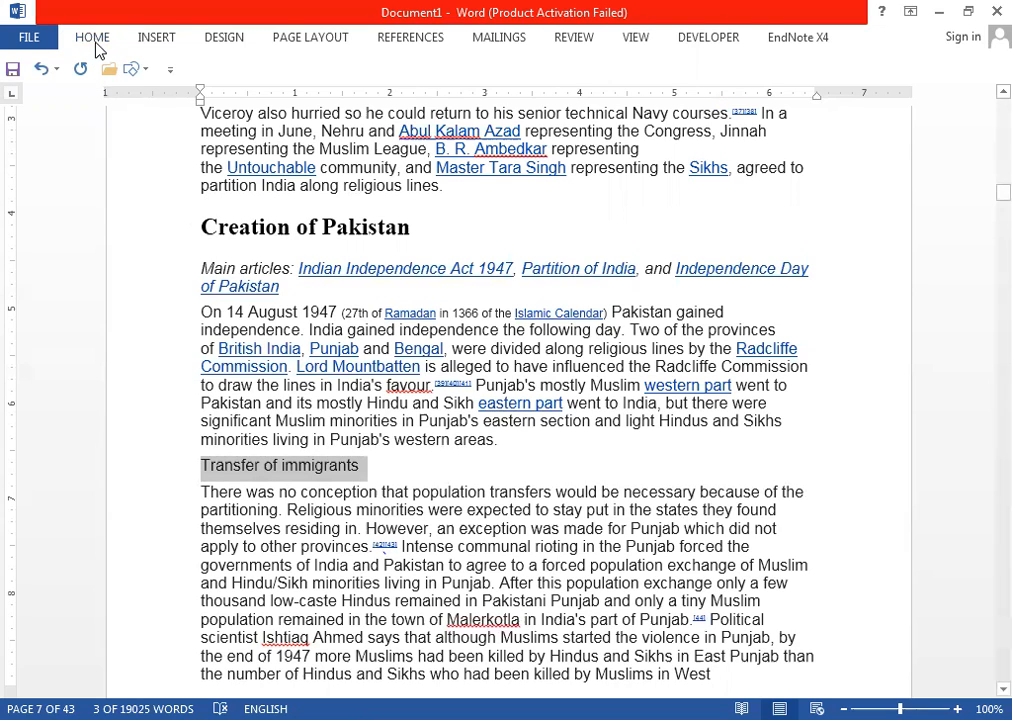
pyautogui.click(93, 47)
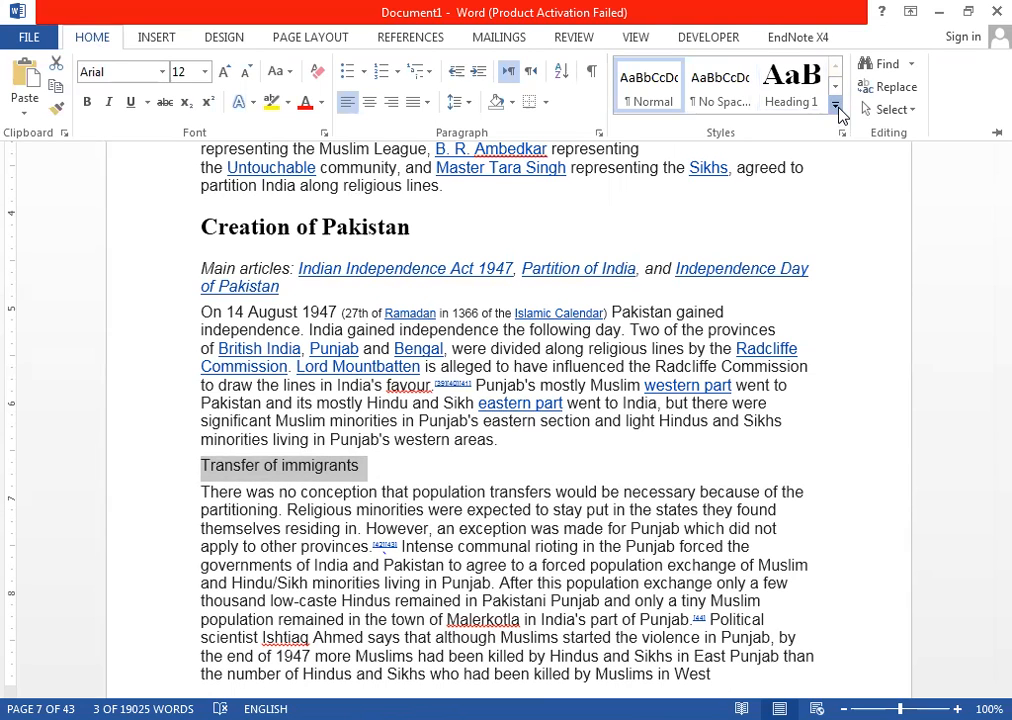
pyautogui.click(837, 113)
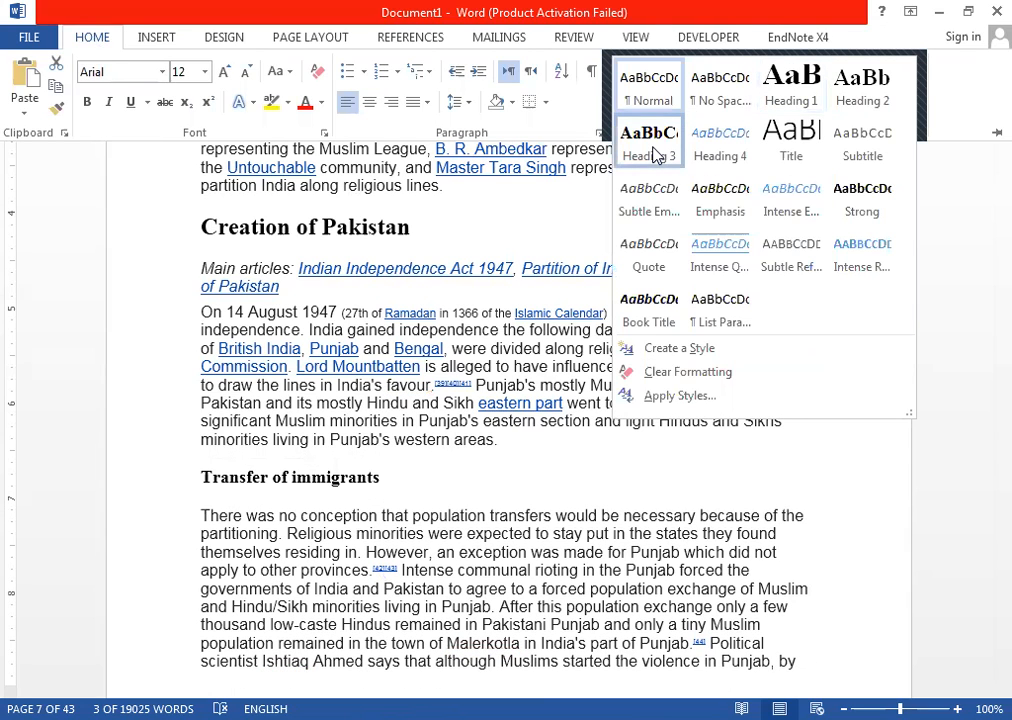
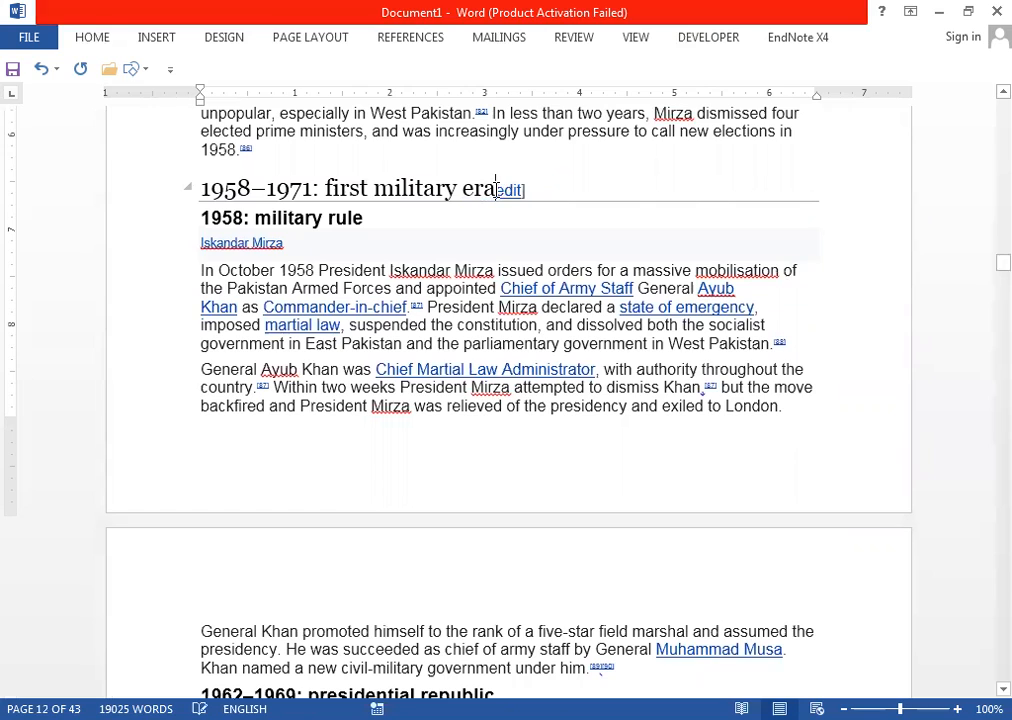
# Step: Clear the leftover "edit]" text after the "1958–1971: first military era" title on page 12 and apply the Heading 2 style to it
pyautogui.tripleClick(495, 188)
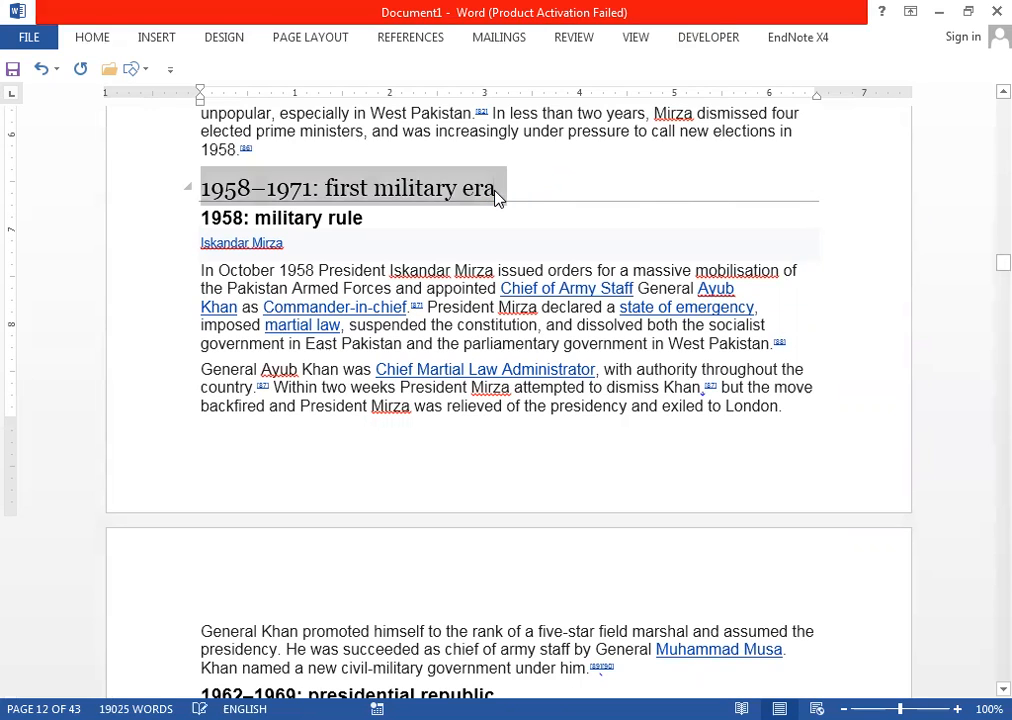
pyautogui.click(83, 44)
pyautogui.click(835, 87)
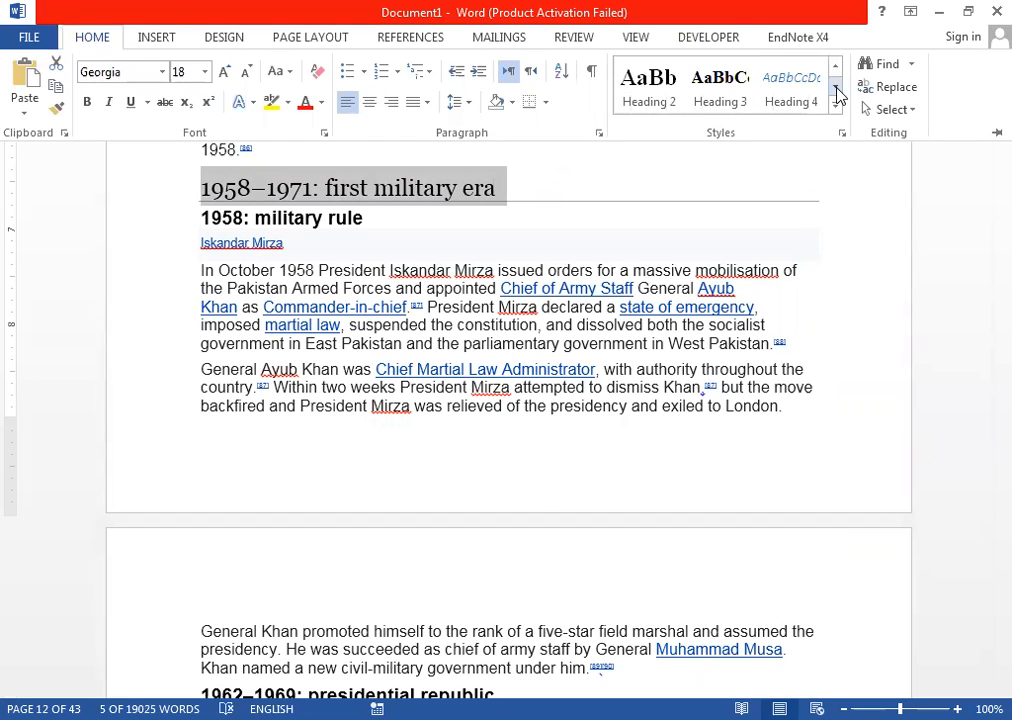
pyautogui.click(668, 100)
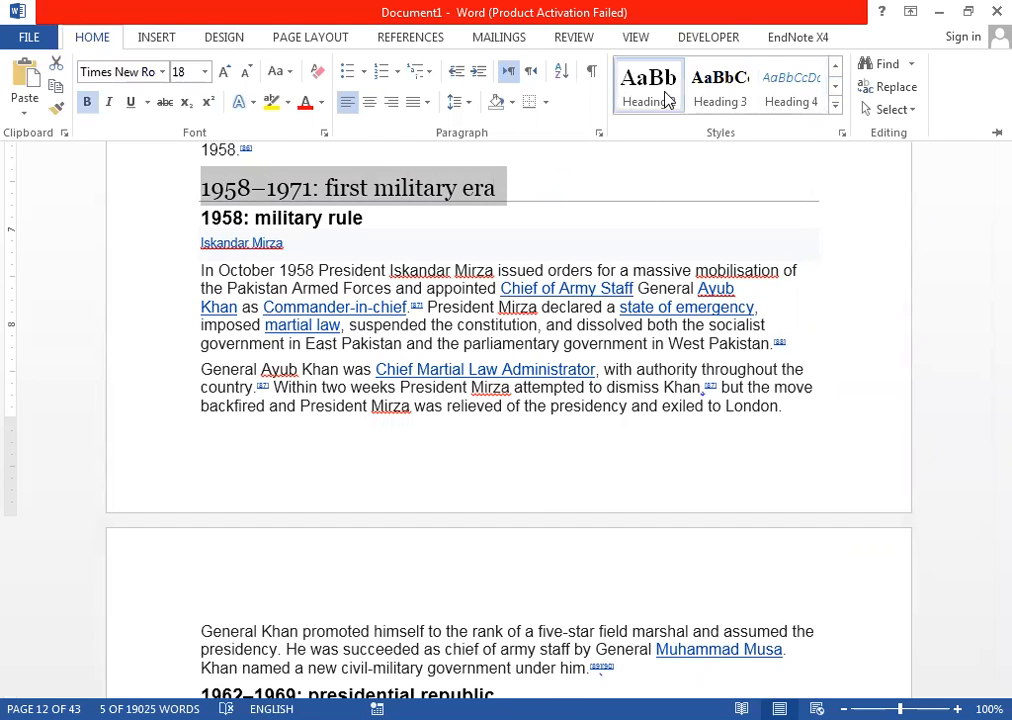
# Step: Apply the Heading 3 style to the "1958: military rule" subheading
pyautogui.click(366, 233)
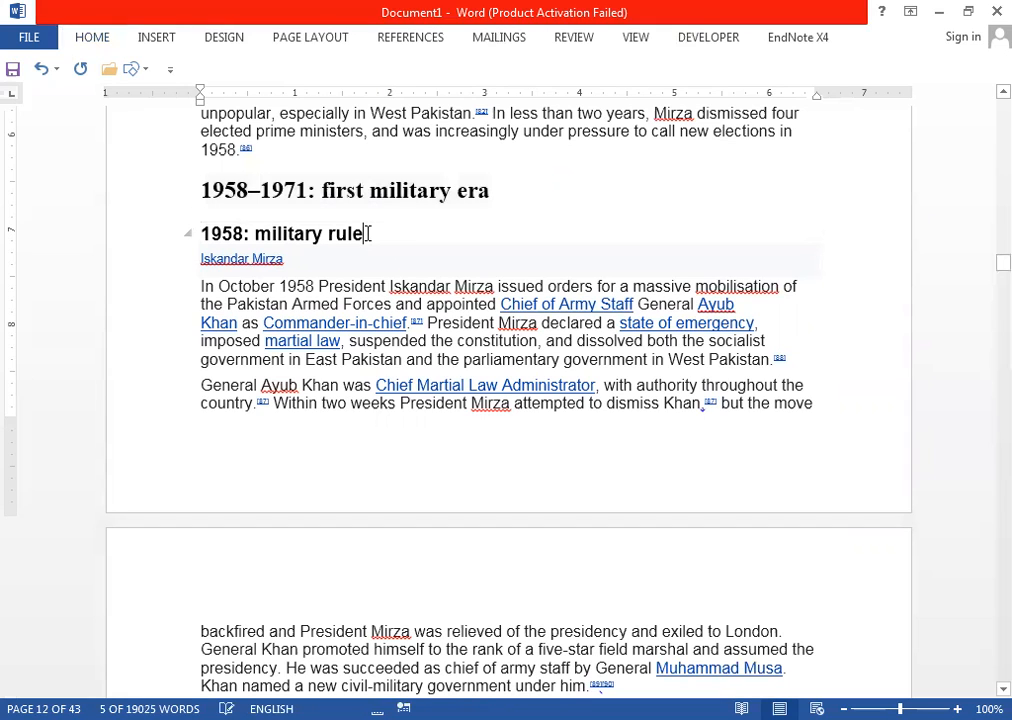
pyautogui.hotkey('ctrl', 'shift', 'Left')
pyautogui.hotkey('ctrl', 'shift', 'Left')
pyautogui.hotkey('ctrl', 'shift', 'Left')
pyautogui.hotkey('ctrl', 'shift', 'Left')
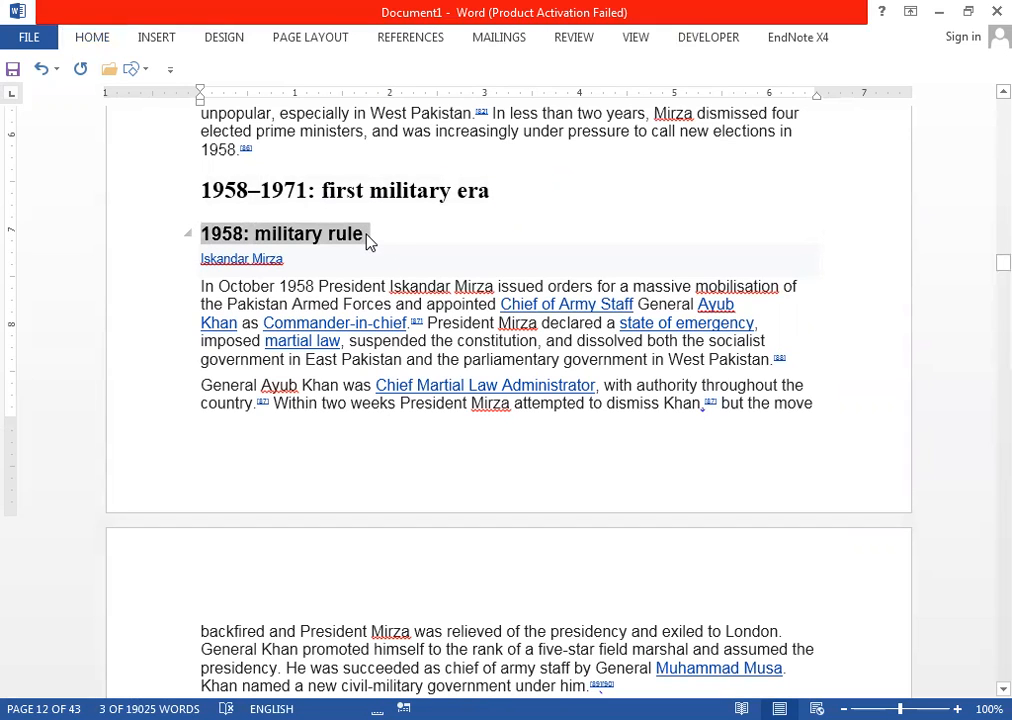
pyautogui.click(92, 40)
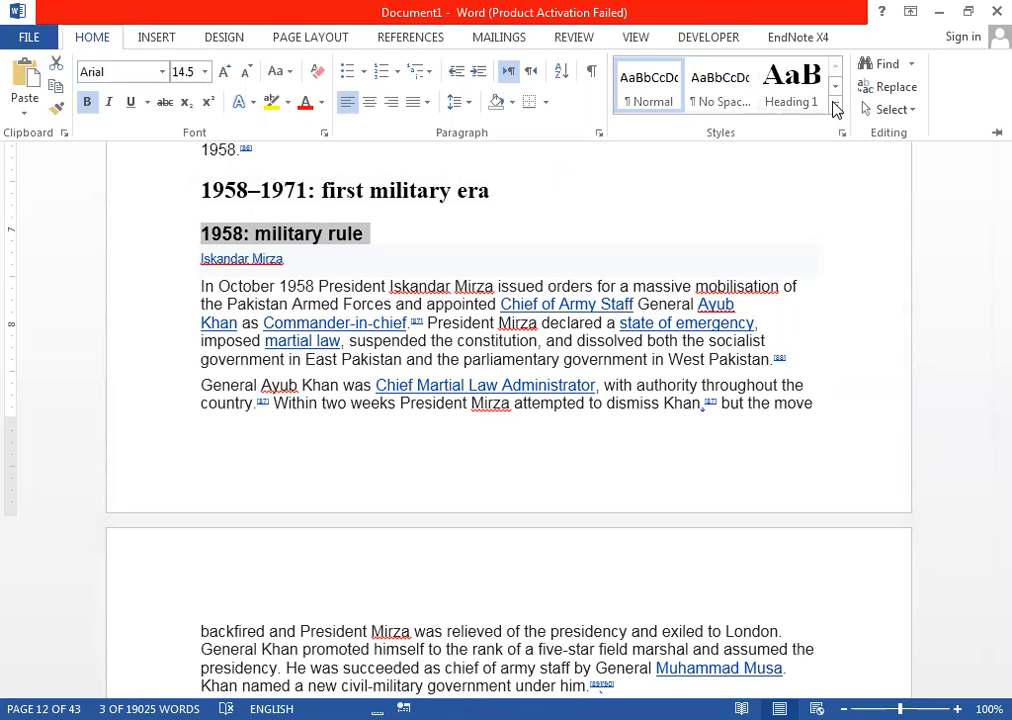
pyautogui.scroll(-1, 752, 84)
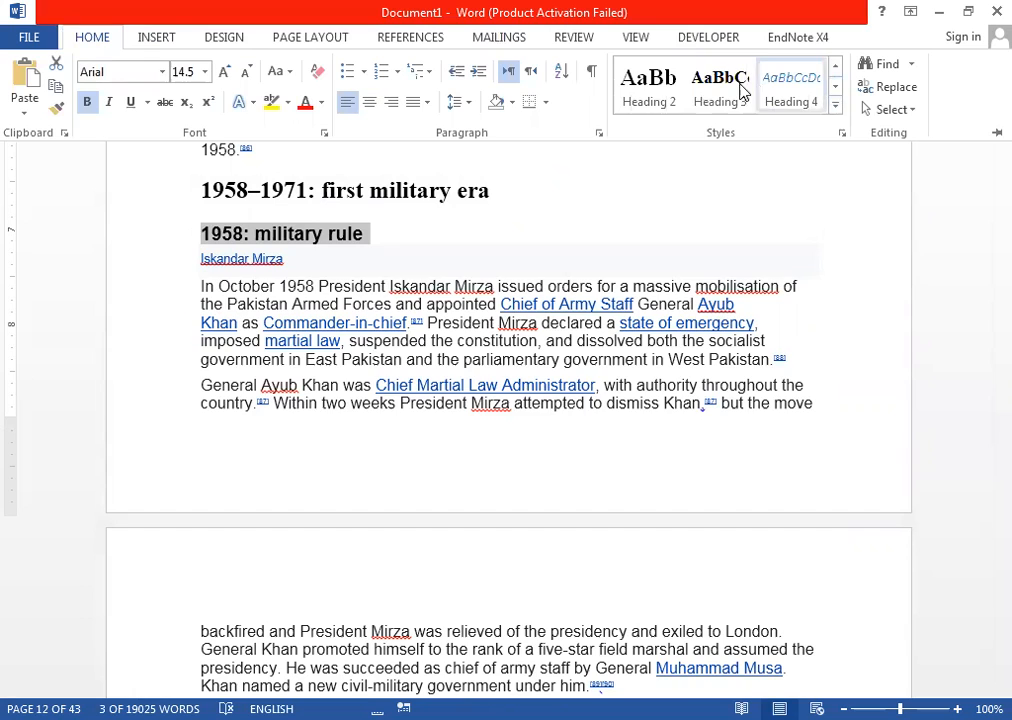
pyautogui.click(740, 90)
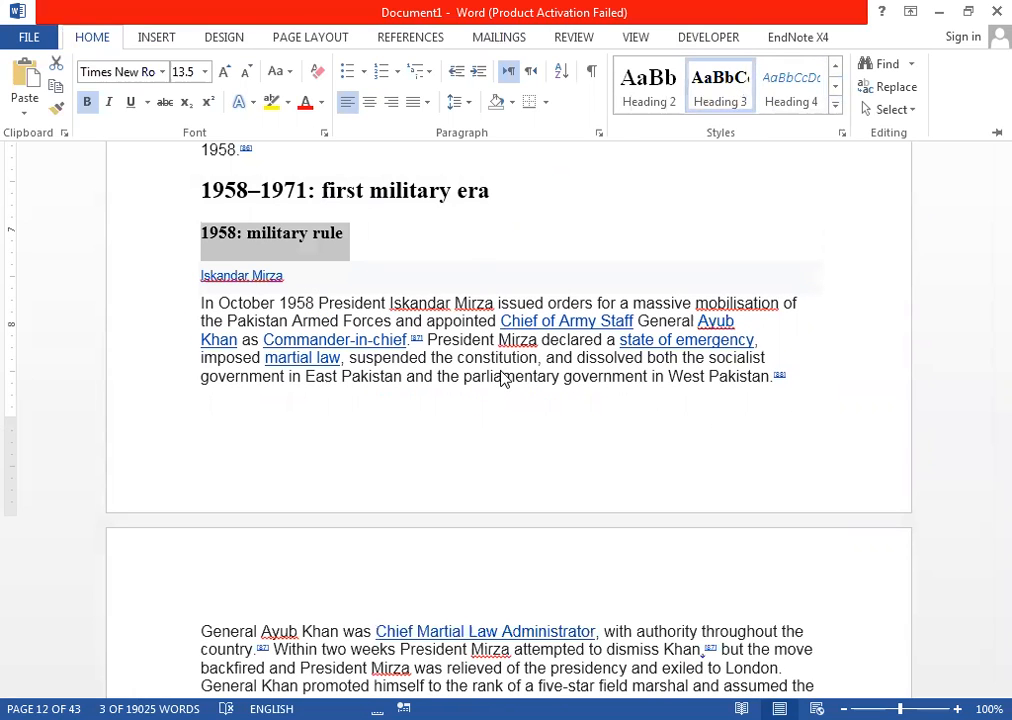
pyautogui.click(429, 450)
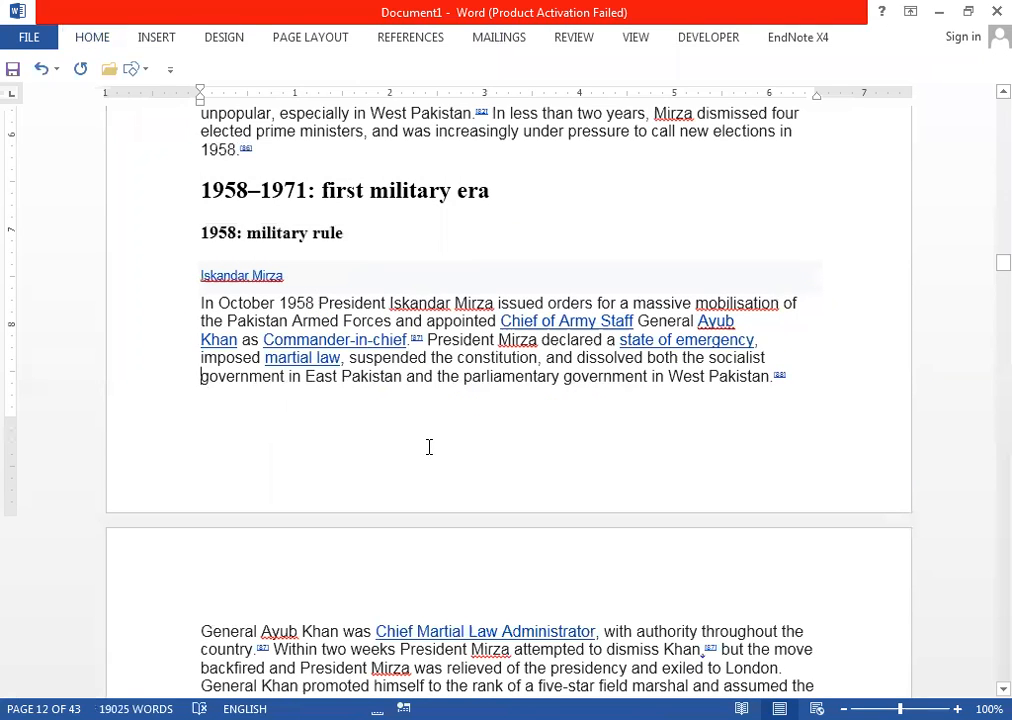
# Step: Apply the Heading 3 style to the "1962–1969: presidential republic" subheading on page 13
pyautogui.scroll(-3, 429, 447)
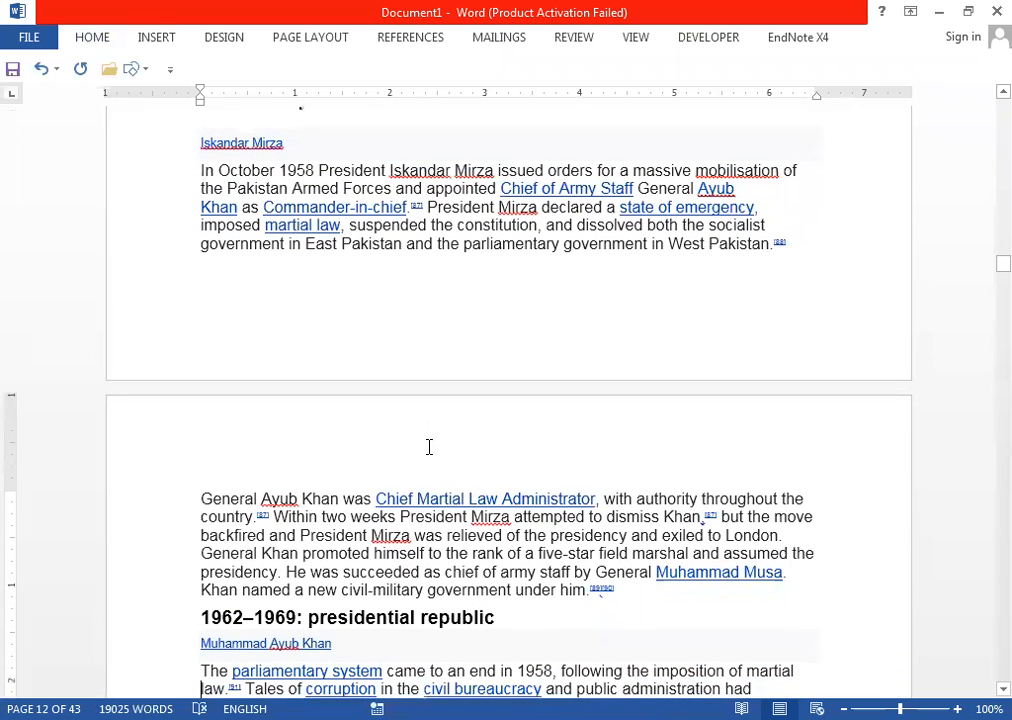
pyautogui.press('Up')
pyautogui.press('Up')
pyautogui.press('Up')
pyautogui.hotkey('shift', 'Down')
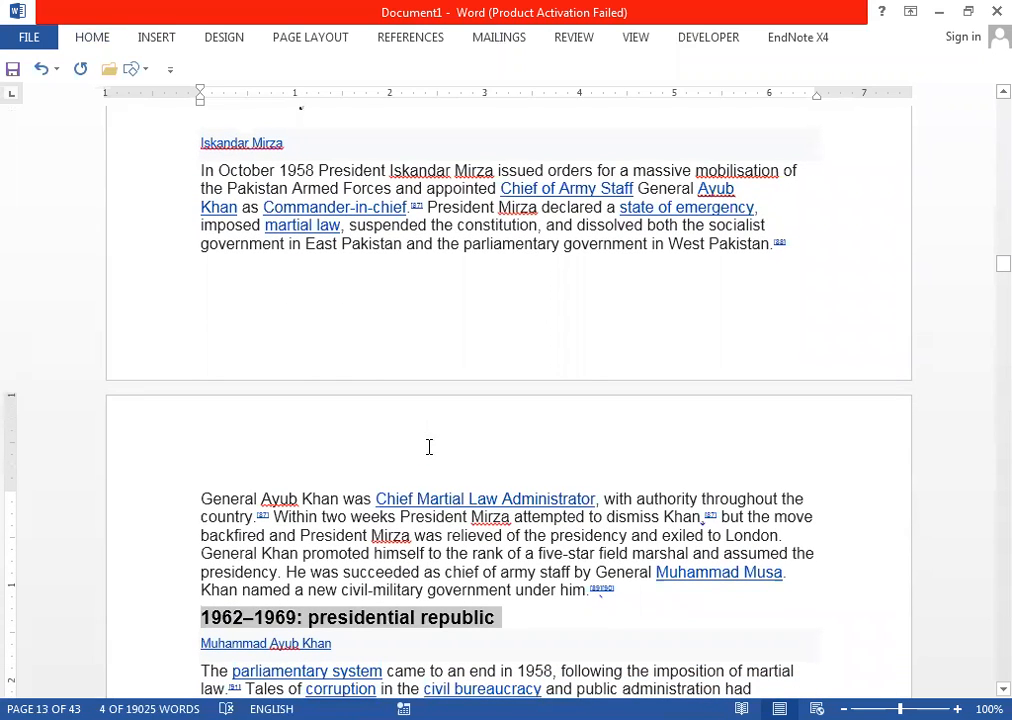
pyautogui.click(90, 40)
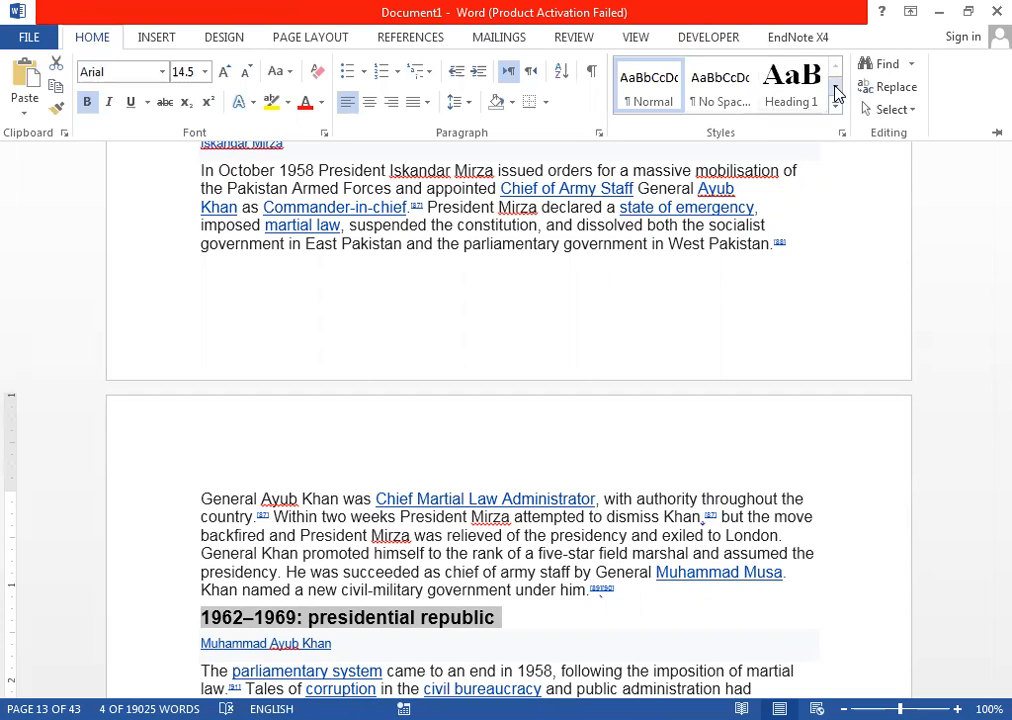
pyautogui.click(836, 91)
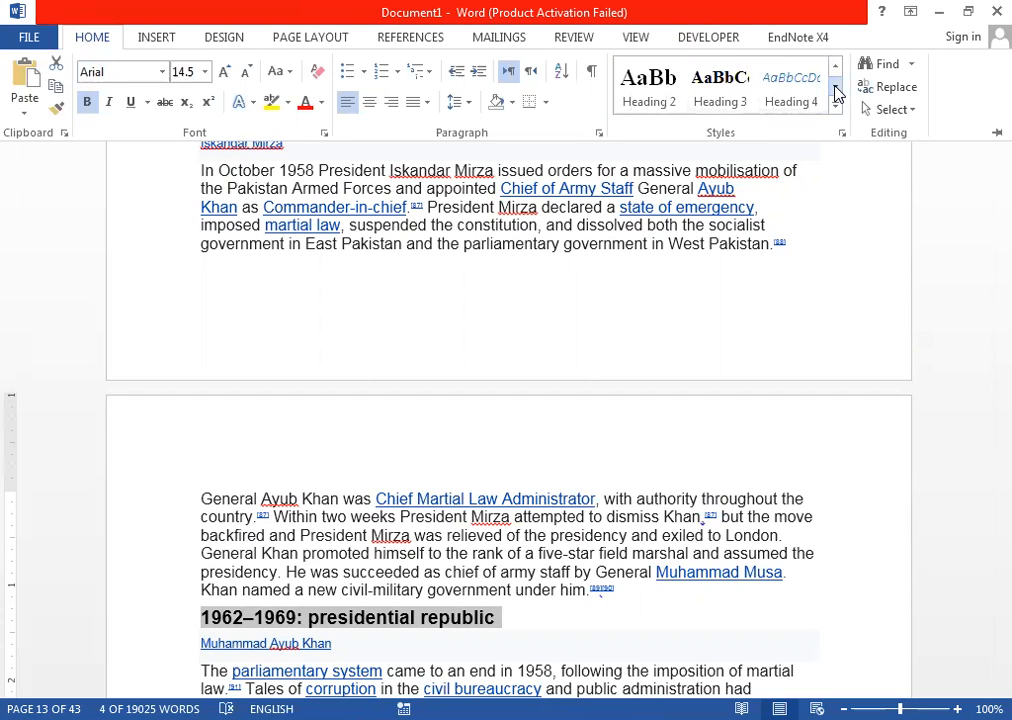
pyautogui.click(728, 97)
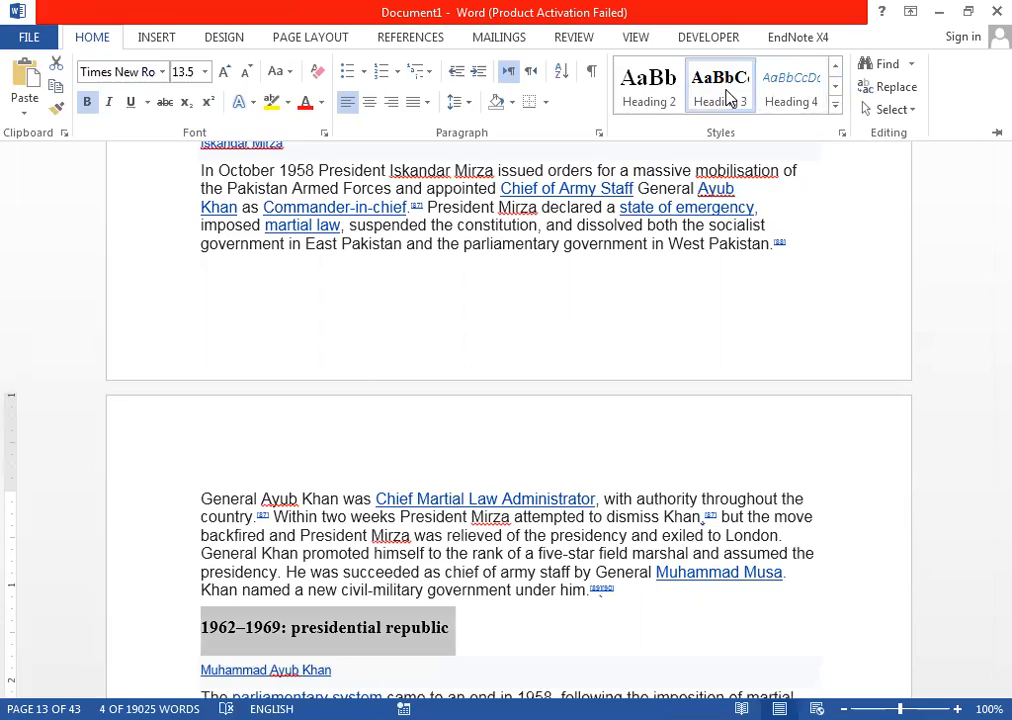
# Step: Find the "1969–1971: martial law" subheading on page 15 and apply the Heading 3 style to it
pyautogui.press('Down')
pyautogui.press('Down')
pyautogui.press('Down')
pyautogui.press('Down')
pyautogui.press('Down')
pyautogui.press('Down')
pyautogui.press('Down')
pyautogui.press('Down')
pyautogui.press('Down')
pyautogui.press('Down')
pyautogui.press('Down')
pyautogui.press('Down')
pyautogui.press('Down')
pyautogui.press('Down')
pyautogui.press('Down')
pyautogui.press('Down')
pyautogui.press('Down')
pyautogui.press('Down')
pyautogui.press('Down')
pyautogui.press('Down')
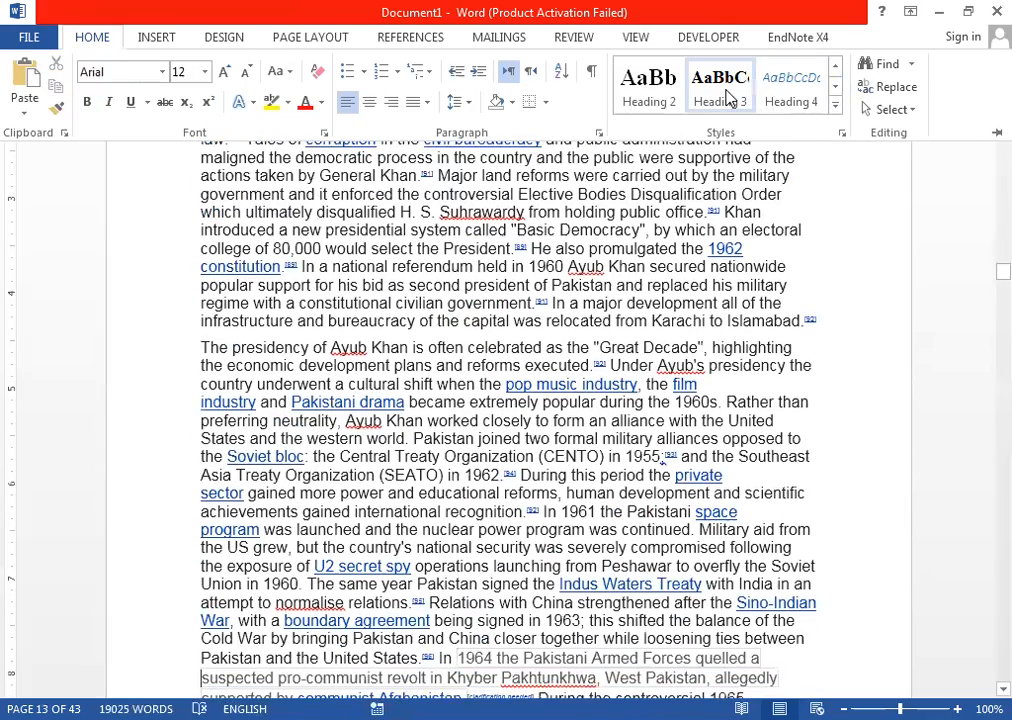
pyautogui.press('Up')
pyautogui.press('Up')
pyautogui.press('Up')
pyautogui.press('Up')
pyautogui.press('Up')
pyautogui.press('Up')
pyautogui.press('Up')
pyautogui.press('Up')
pyautogui.press('Up')
pyautogui.press('Up')
pyautogui.press('Up')
pyautogui.press('Up')
pyautogui.press('Up')
pyautogui.press('Up')
pyautogui.press('Up')
pyautogui.press('Up')
pyautogui.press('Up')
pyautogui.press('Up')
pyautogui.press('Up')
pyautogui.press('Up')
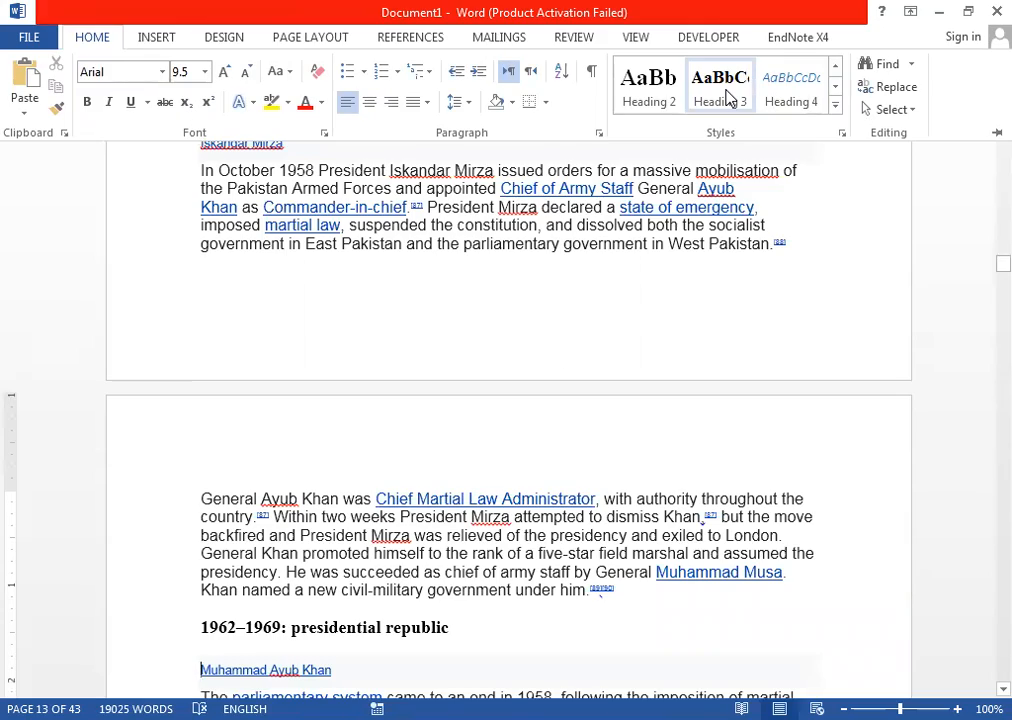
pyautogui.press('Down')
pyautogui.press('Down')
pyautogui.press('Down')
pyautogui.press('Down')
pyautogui.press('Down')
pyautogui.press('Down')
pyautogui.press('Down')
pyautogui.press('Down')
pyautogui.press('Down')
pyautogui.press('Down')
pyautogui.press('Down')
pyautogui.press('Down')
pyautogui.press('Down')
pyautogui.press('Down')
pyautogui.press('Down')
pyautogui.press('Down')
pyautogui.press('Down')
pyautogui.press('Down')
pyautogui.press('Down')
pyautogui.press('Down')
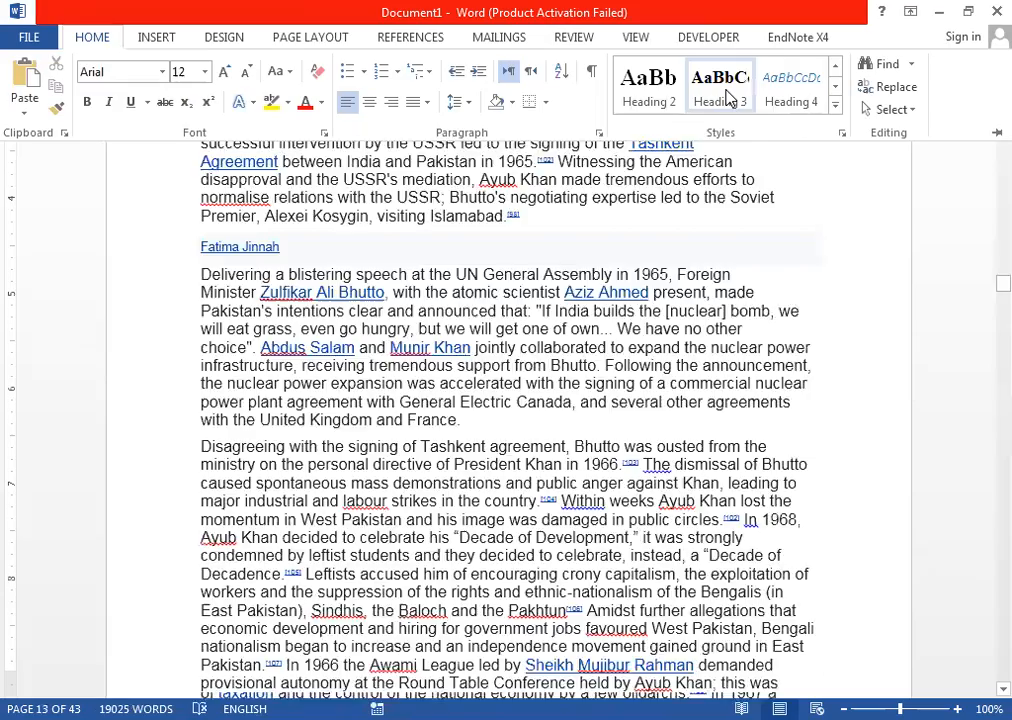
pyautogui.press('Down')
pyautogui.press('Down')
pyautogui.press('Down')
pyautogui.press('Down')
pyautogui.press('Down')
pyautogui.press('Down')
pyautogui.press('Down')
pyautogui.press('Down')
pyautogui.press('Down')
pyautogui.press('Down')
pyautogui.press('Down')
pyautogui.press('Down')
pyautogui.press('Down')
pyautogui.press('Down')
pyautogui.press('Down')
pyautogui.press('Down')
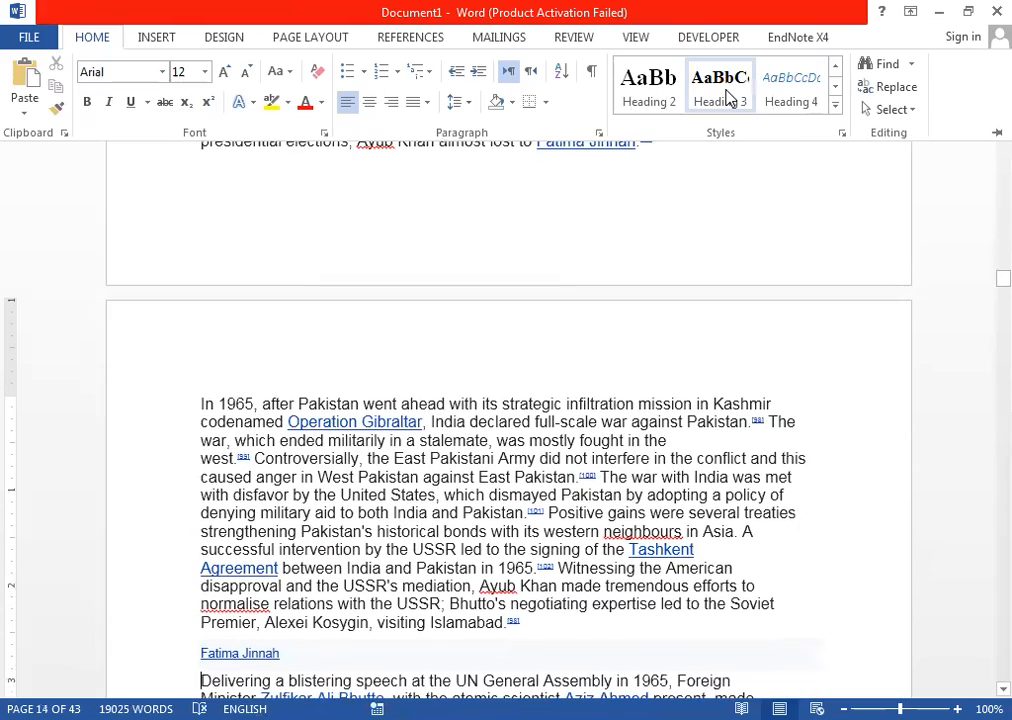
pyautogui.press('Down')
pyautogui.press('Down')
pyautogui.press('Down')
pyautogui.press('Down')
pyautogui.press('Down')
pyautogui.press('Down')
pyautogui.press('Down')
pyautogui.press('Down')
pyautogui.press('Down')
pyautogui.press('Down')
pyautogui.press('Down')
pyautogui.press('Down')
pyautogui.press('Down')
pyautogui.press('Down')
pyautogui.press('Down')
pyautogui.press('Down')
pyautogui.press('Down')
pyautogui.press('Down')
pyautogui.press('Down')
pyautogui.press('Down')
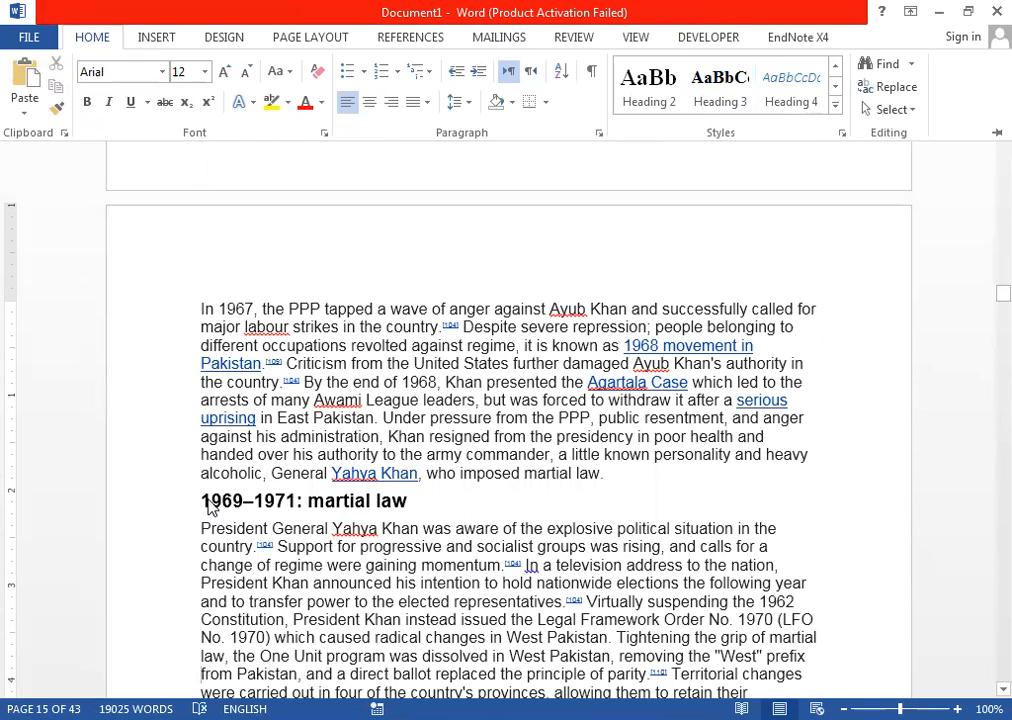
pyautogui.hotkey('ctrl', 'F1')
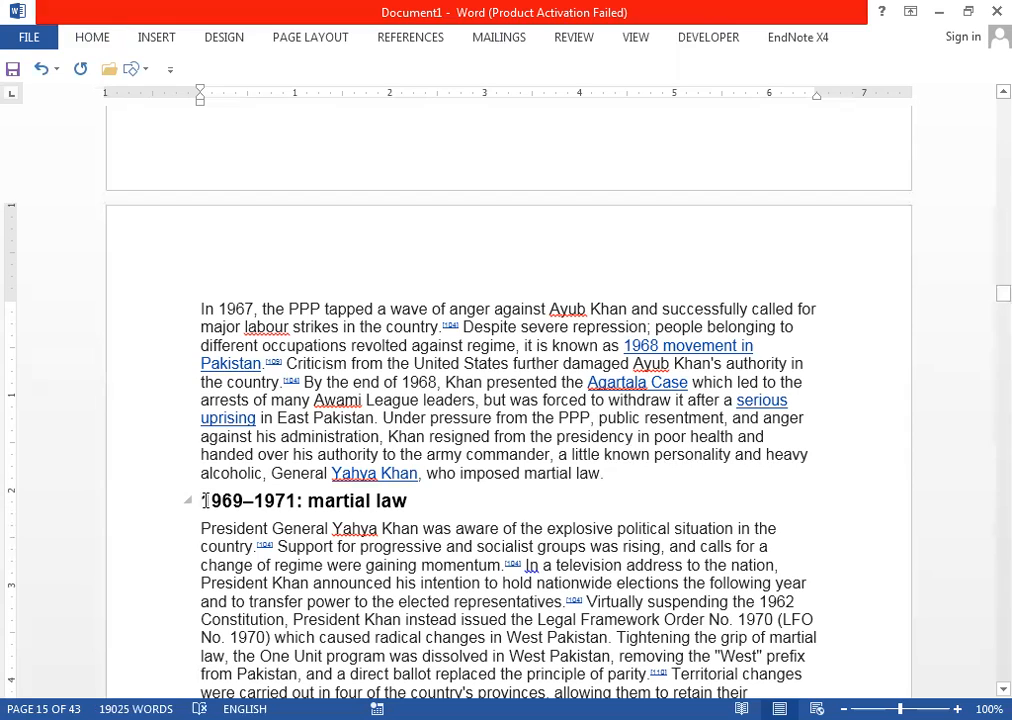
pyautogui.hotkey('ctrl', 'shift', 'Right')
pyautogui.hotkey('ctrl', 'shift', 'Right')
pyautogui.hotkey('ctrl', 'shift', 'Right')
pyautogui.hotkey('ctrl', 'shift', 'Right')
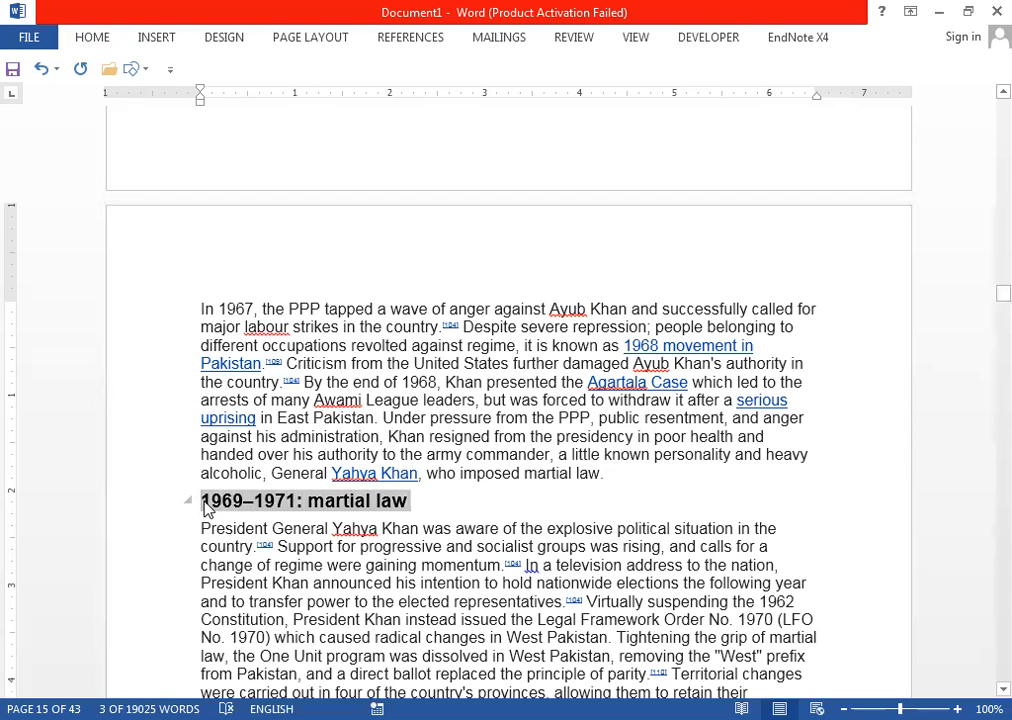
pyautogui.click(84, 42)
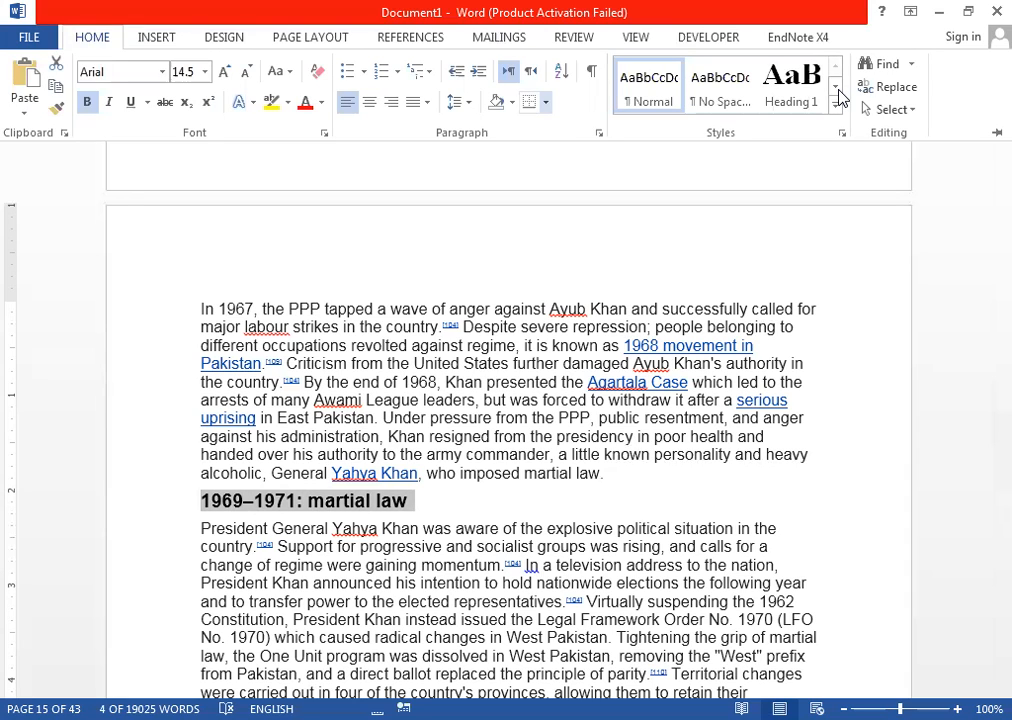
pyautogui.click(836, 88)
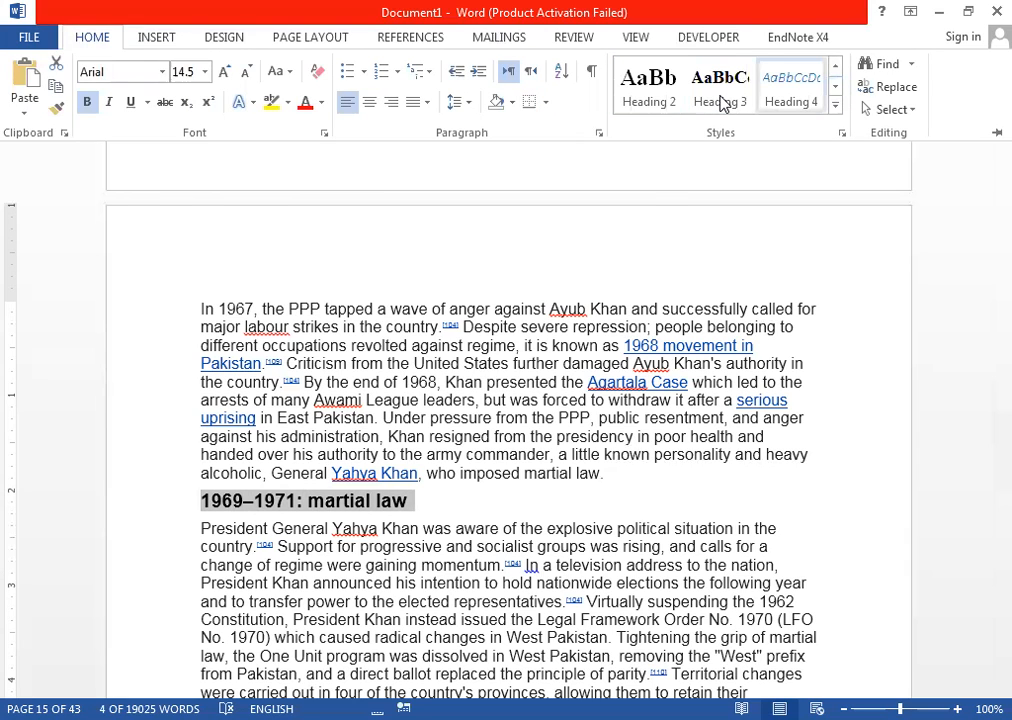
pyautogui.click(724, 104)
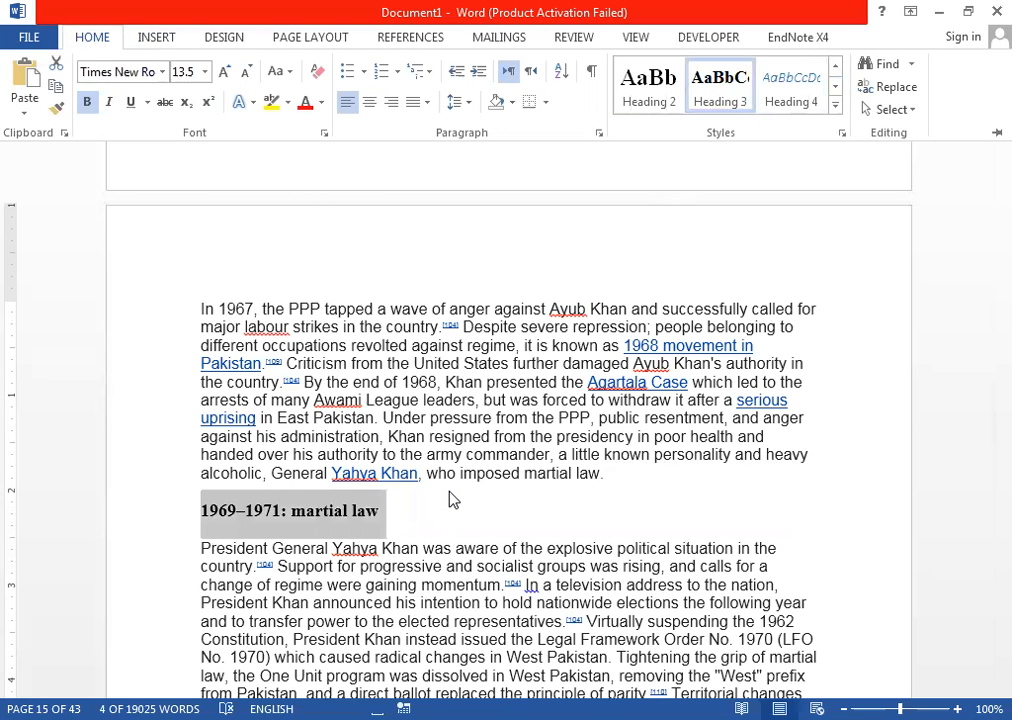
pyautogui.click(454, 500)
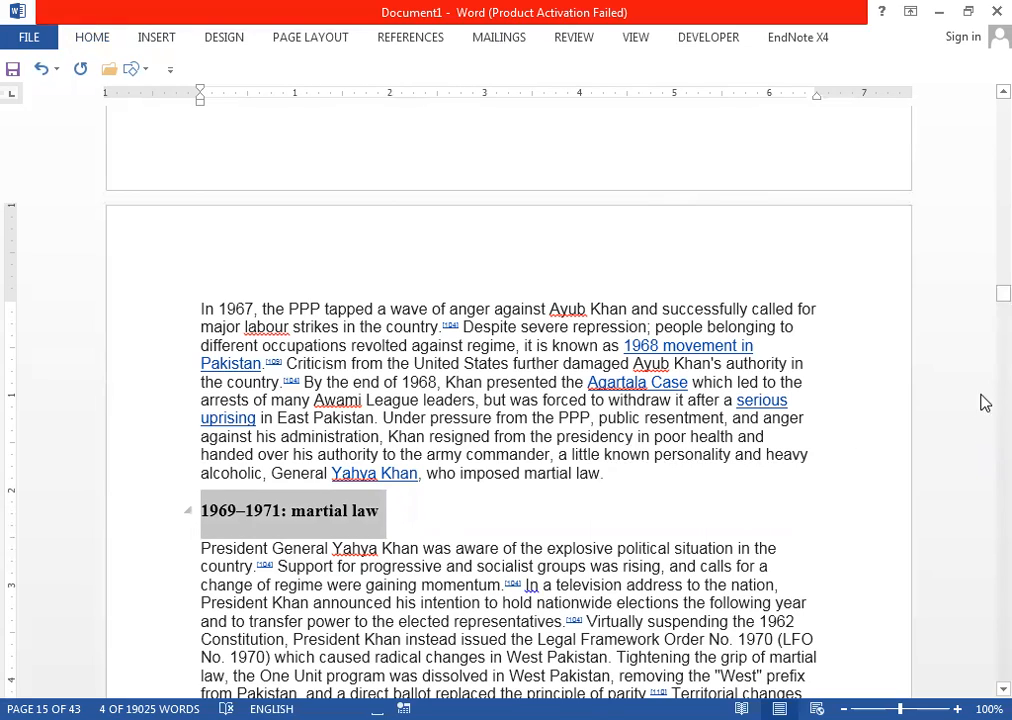
# Step: Apply the Heading 2 style to the "1971–1977: Second democratic era" title on page 17
pyautogui.moveTo(984, 308); pyautogui.dragTo(983, 334)
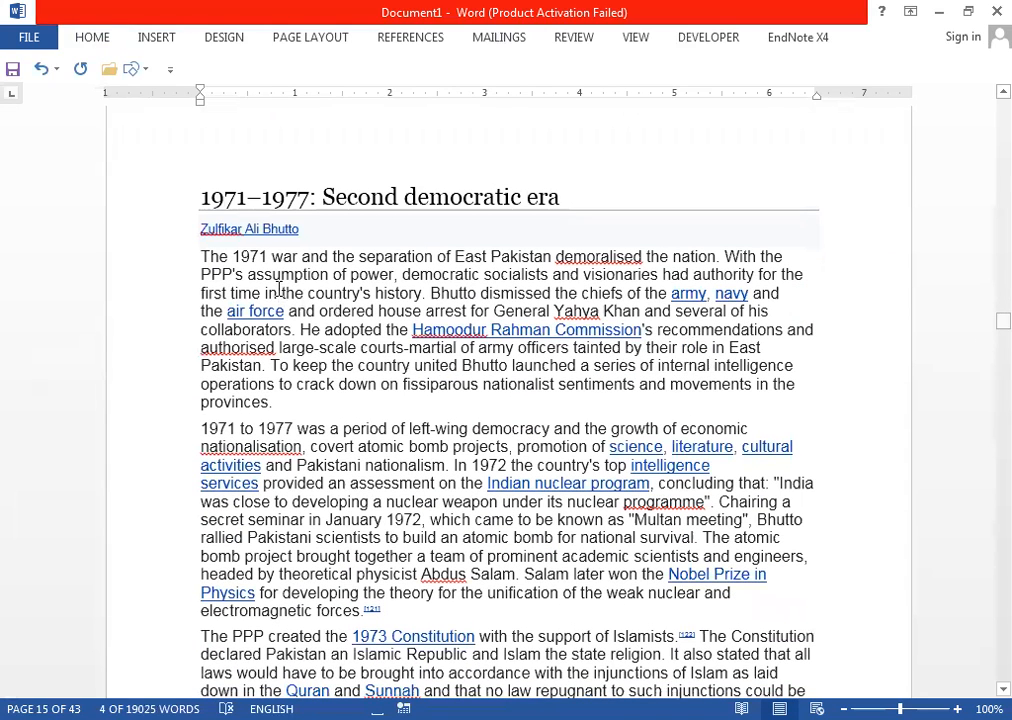
pyautogui.tripleClick(204, 200)
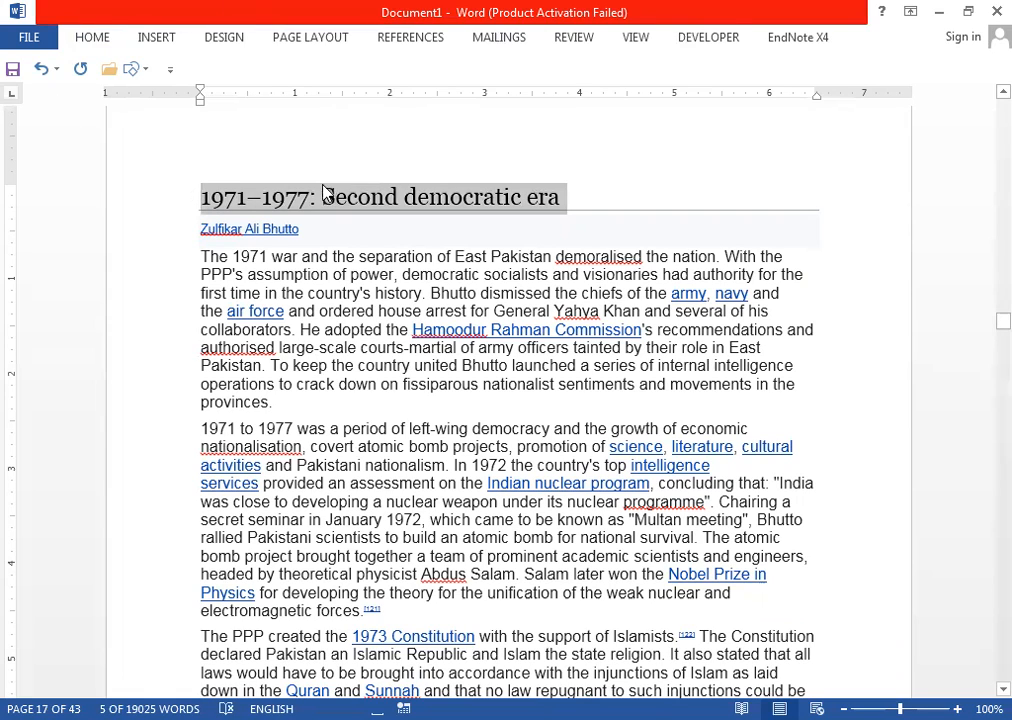
pyautogui.click(90, 40)
pyautogui.scroll(-1, 680, 85)
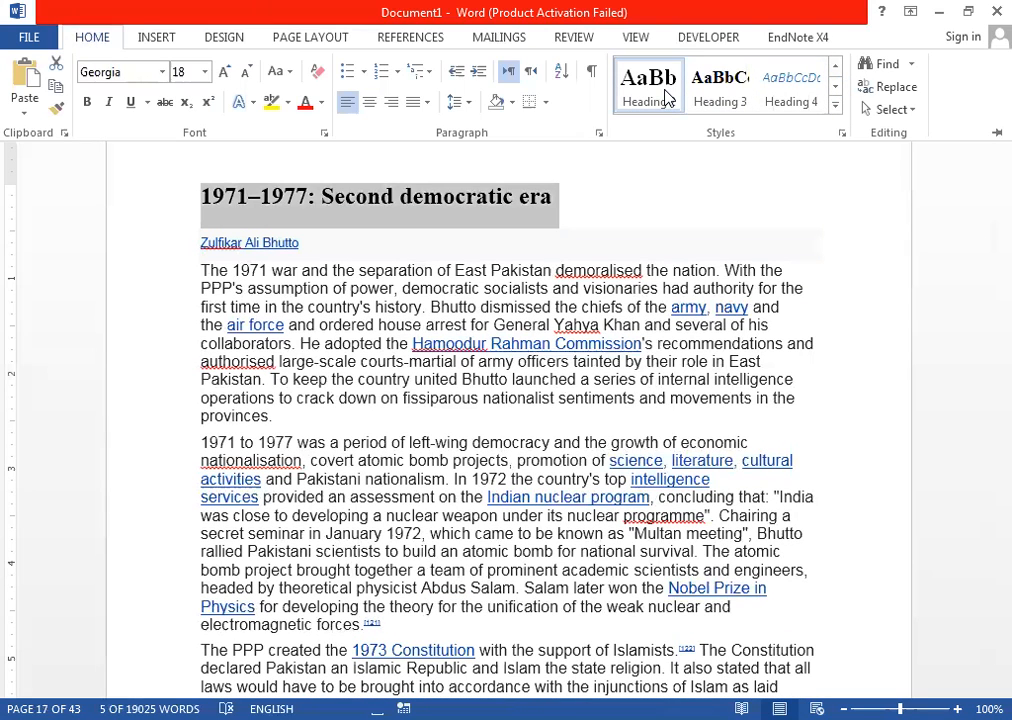
pyautogui.click(667, 95)
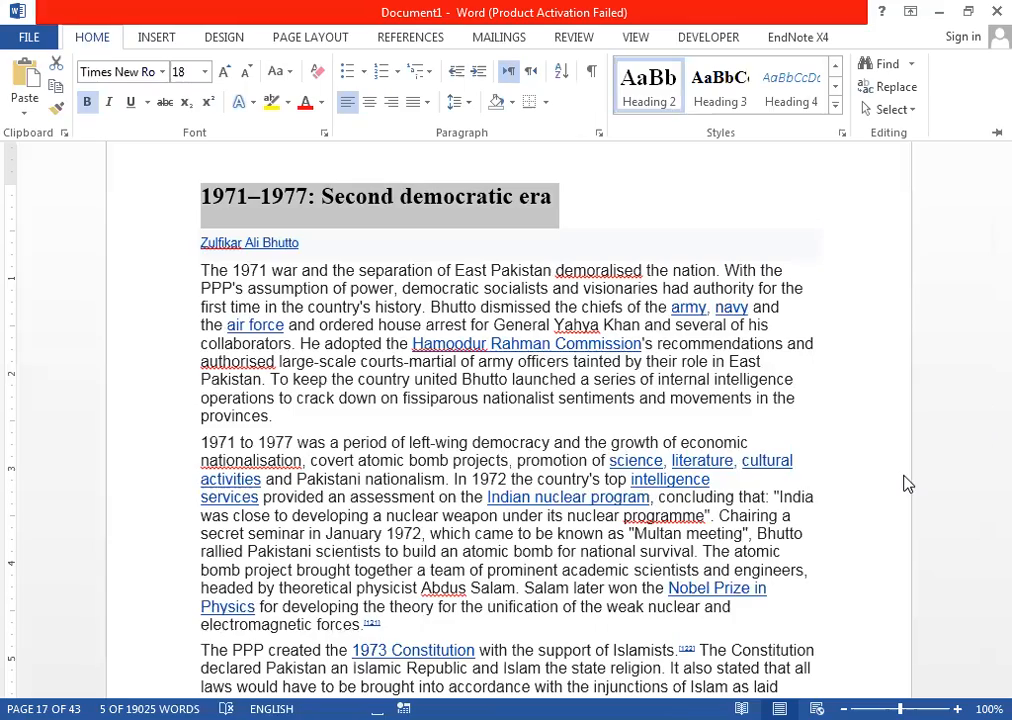
pyautogui.hotkey('ctrl', 'F1')
# Step: Insert a blank page before the main title "History of Pakistan (1947–present)" at the start of the document
pyautogui.moveTo(985, 325); pyautogui.dragTo(983, 95)
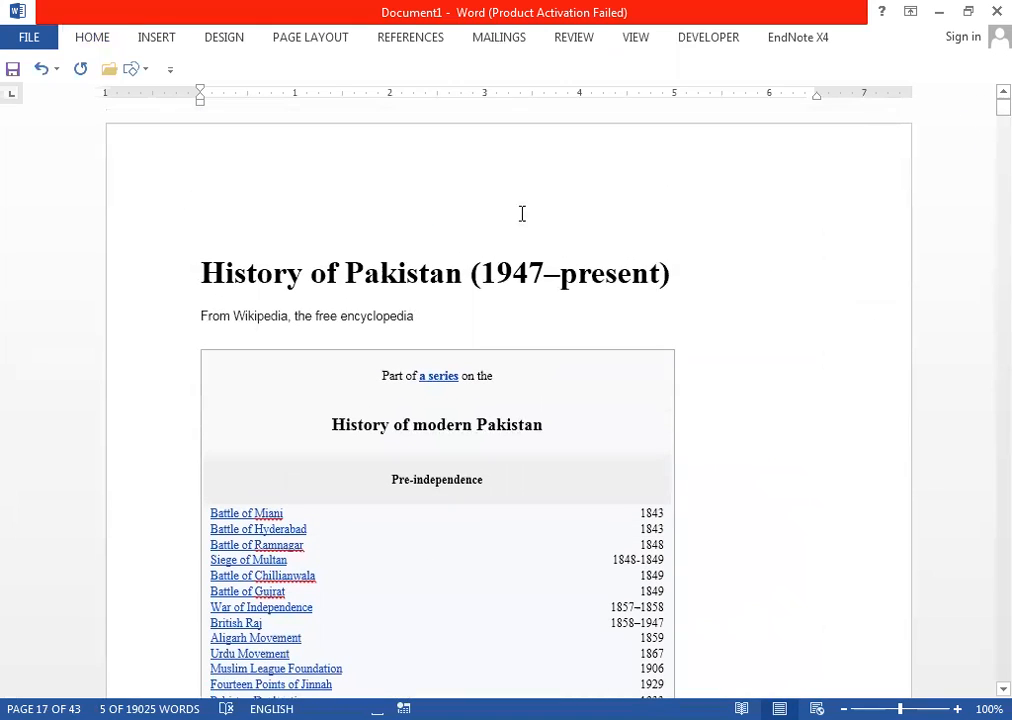
pyautogui.click(202, 272)
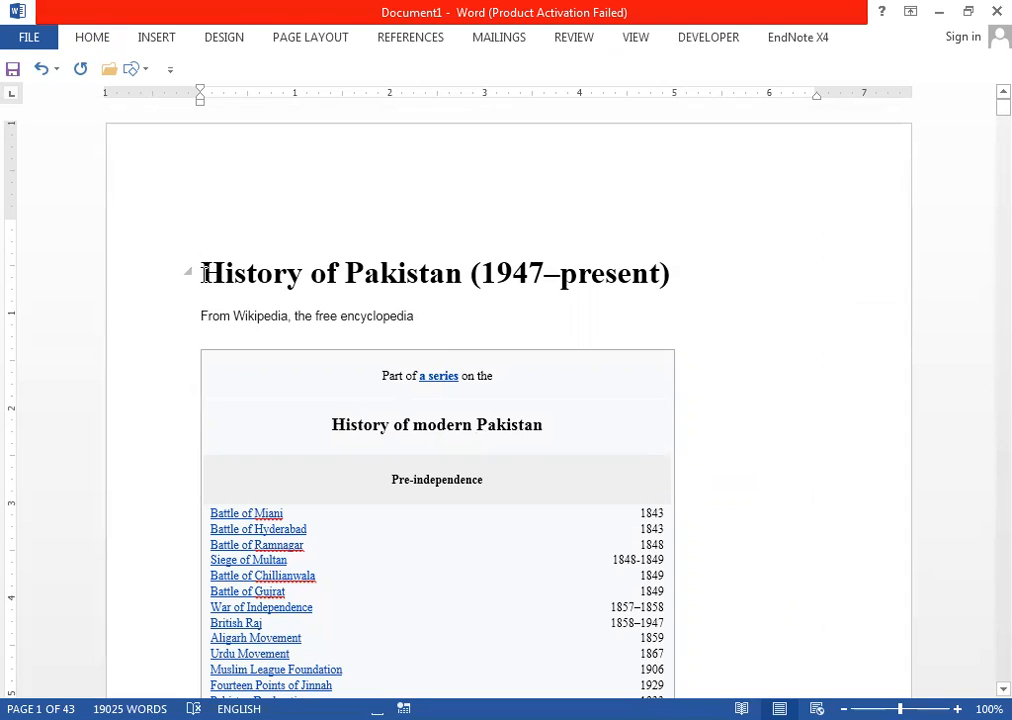
pyautogui.click(152, 44)
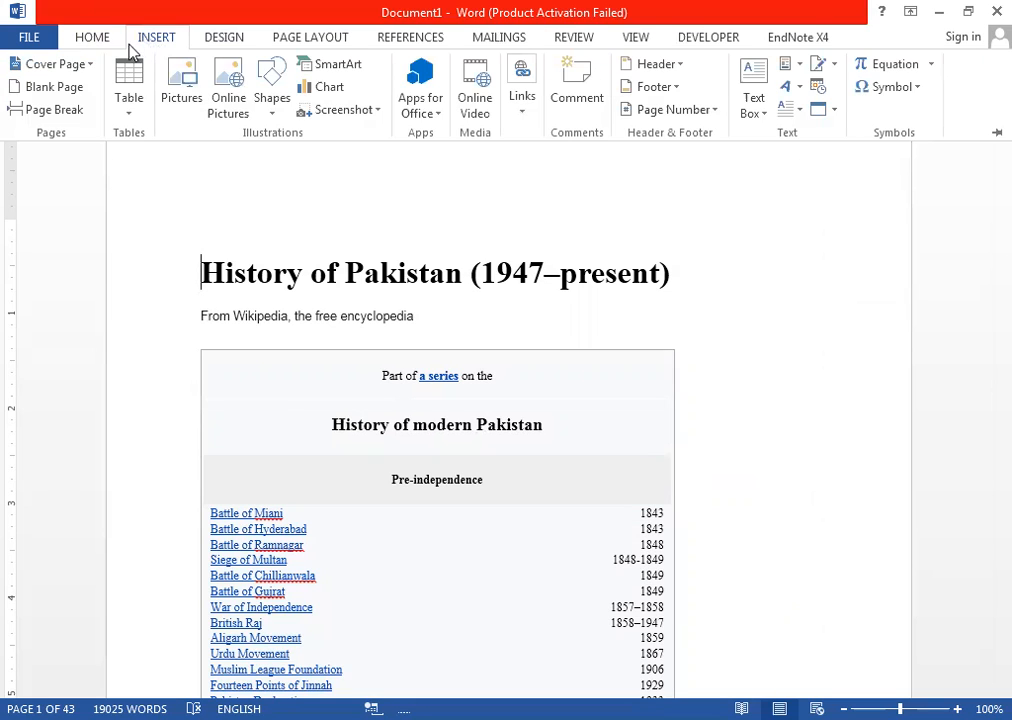
pyautogui.click(57, 88)
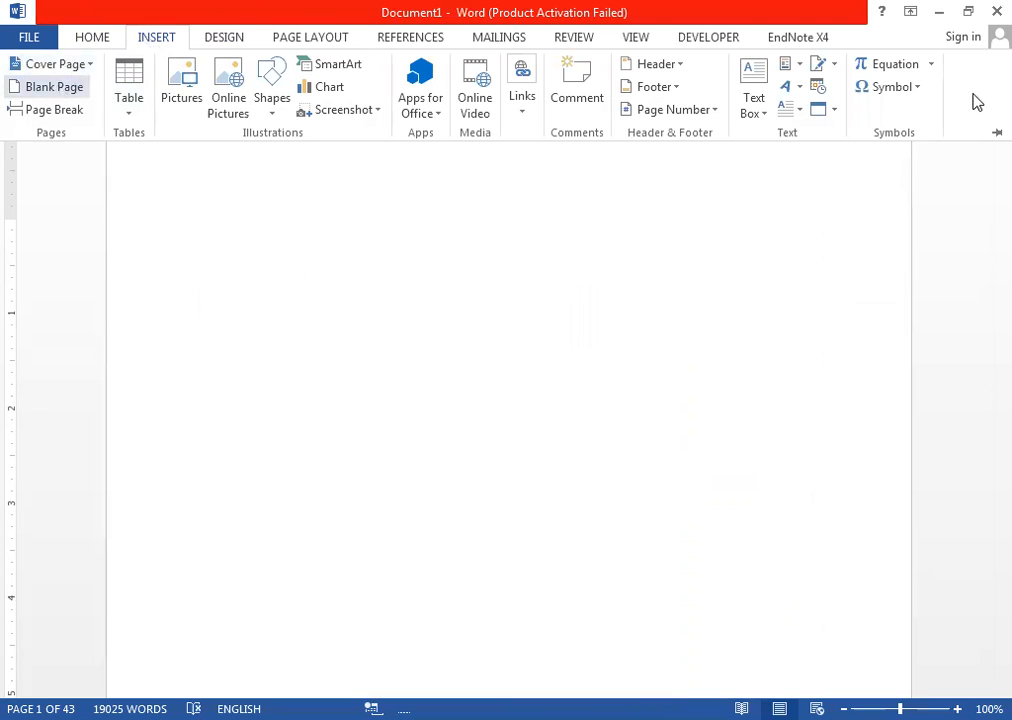
pyautogui.hotkey('ctrl', 'F1')
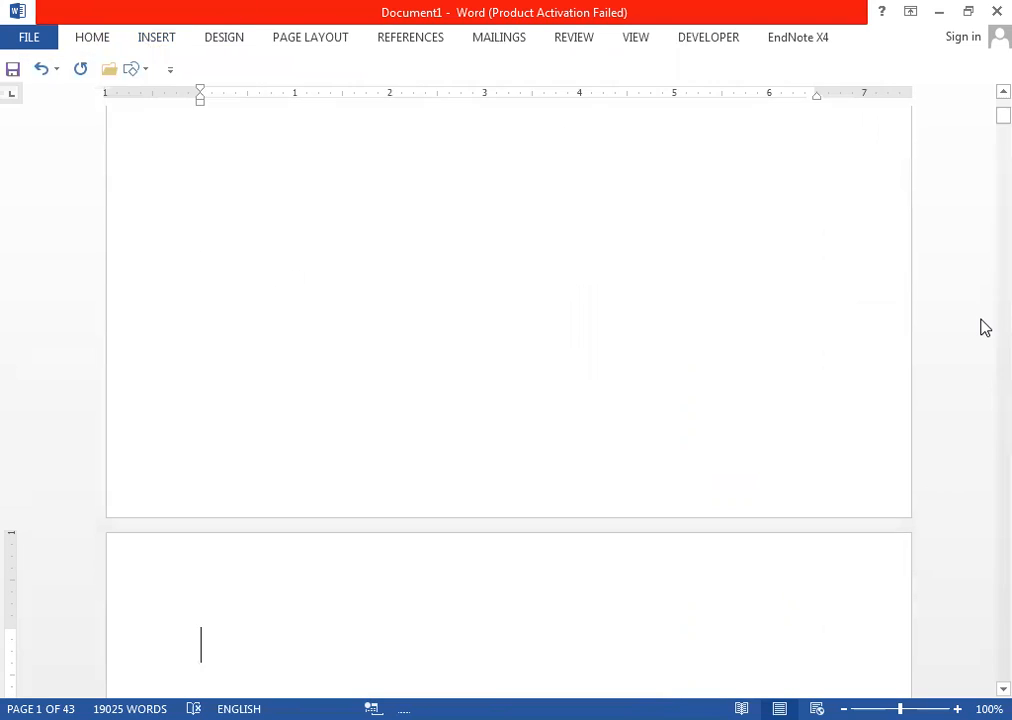
pyautogui.moveTo(981, 125); pyautogui.dragTo(985, 131)
pyautogui.click(398, 126)
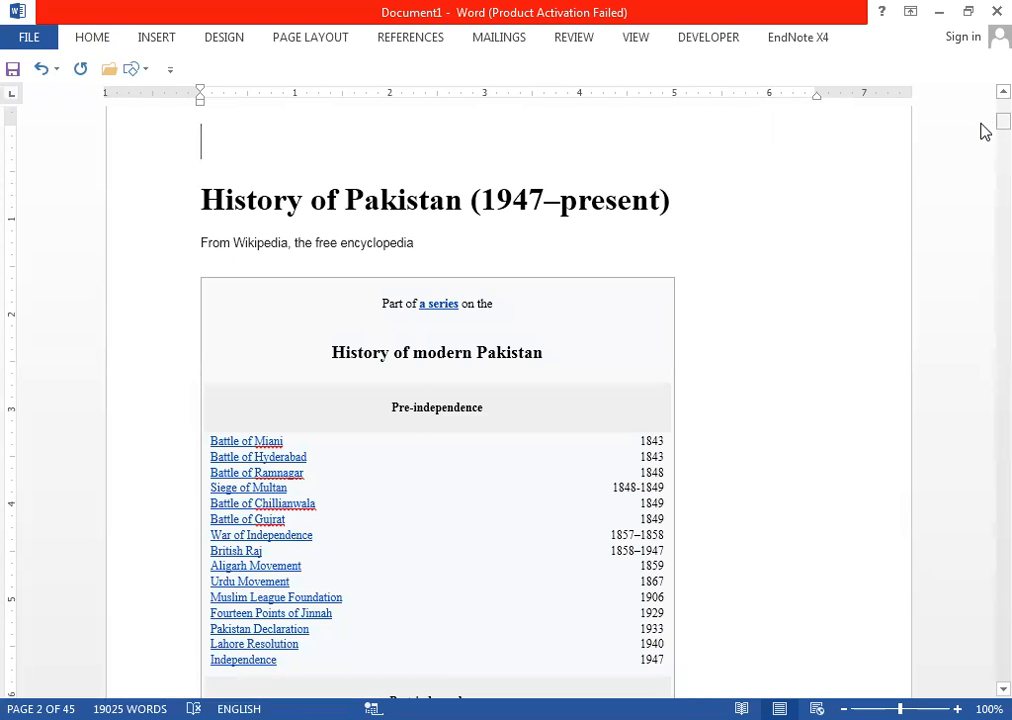
# Step: Add a page break on the blank first page and enter the title "Table of content" at the start of page 2
pyautogui.moveTo(1003, 121); pyautogui.dragTo(1003, 109)
pyautogui.click(310, 168)
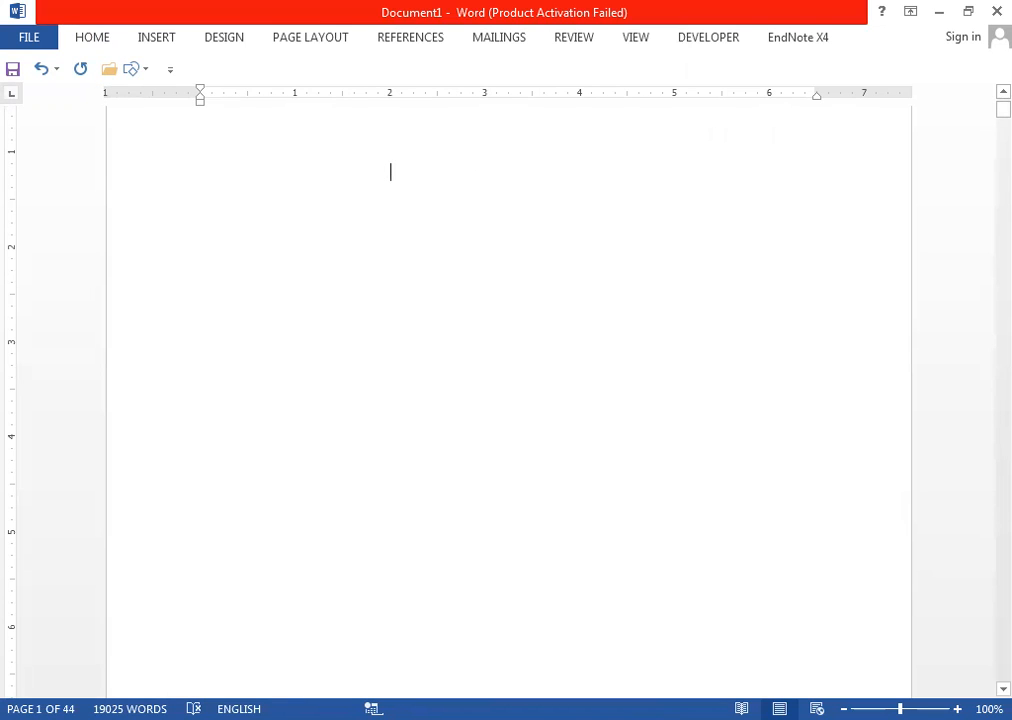
pyautogui.hotkey('ctrl', 'Return')
pyautogui.write('Ta')
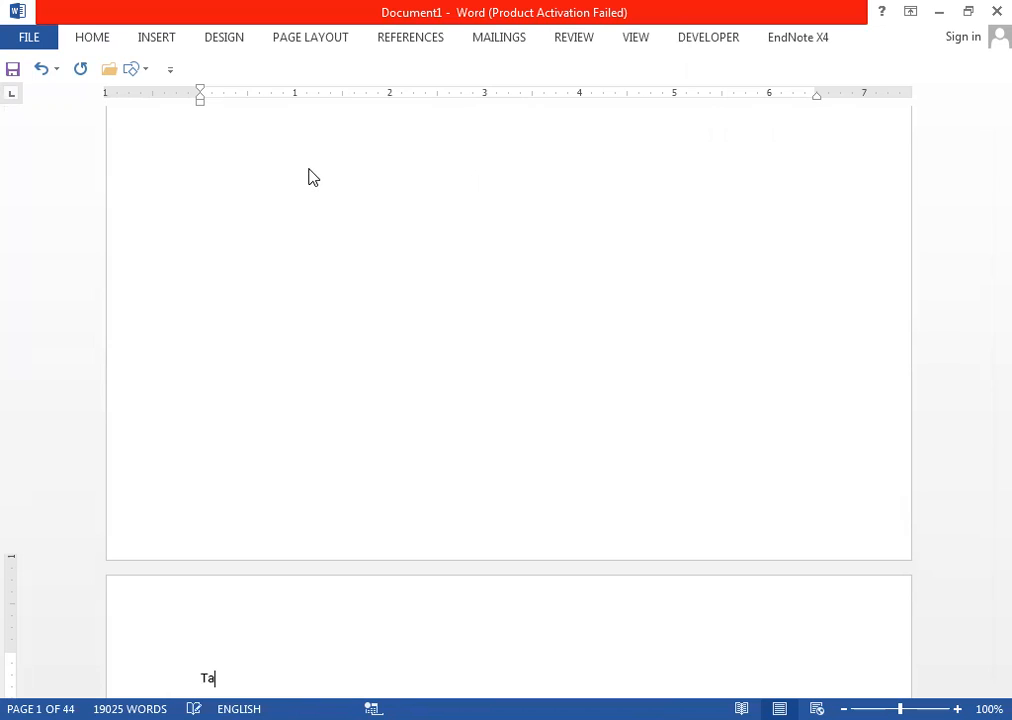
pyautogui.write('ble of content')
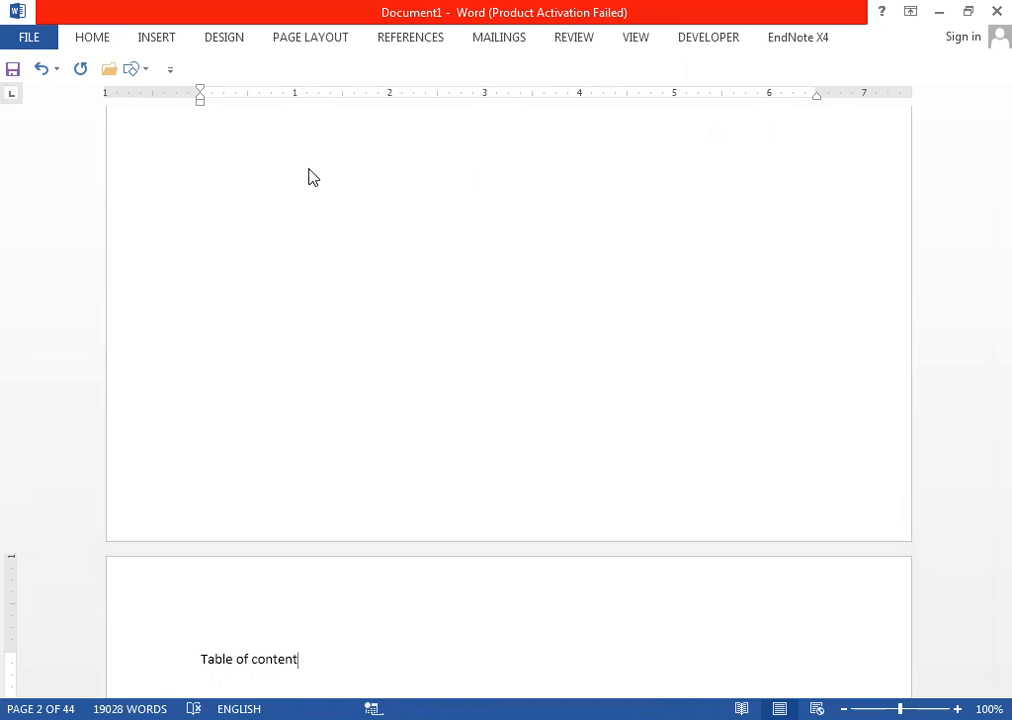
# Step: Apply the Heading 1 style to the "Table of content" title on page 2
pyautogui.hotkey('ctrl', 'shift', 'Home')
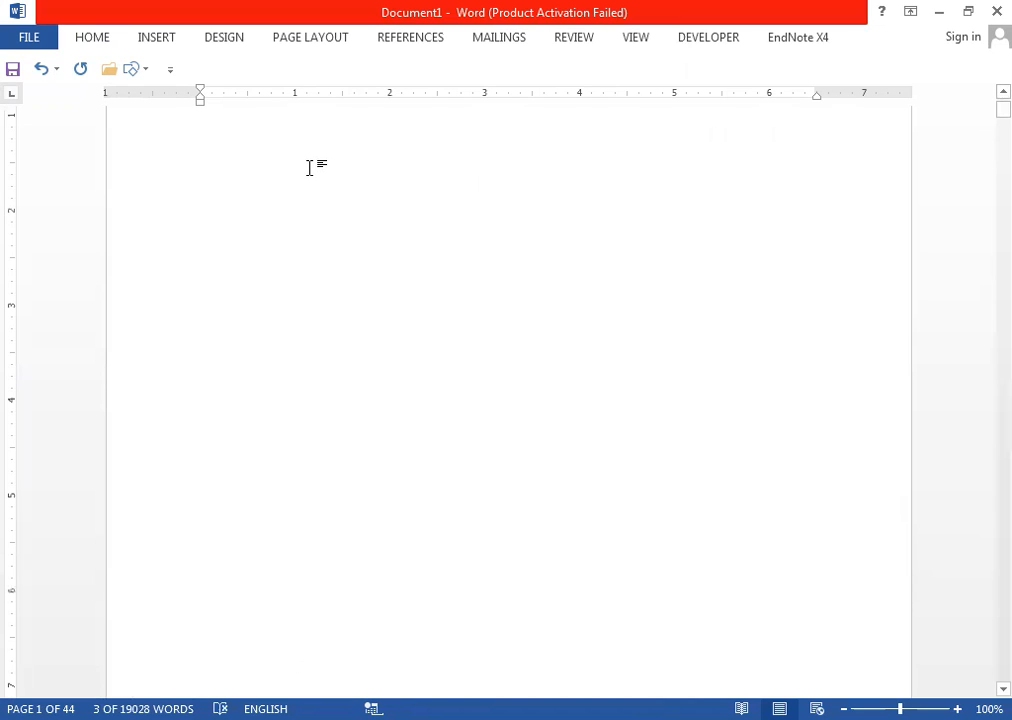
pyautogui.press('Right')
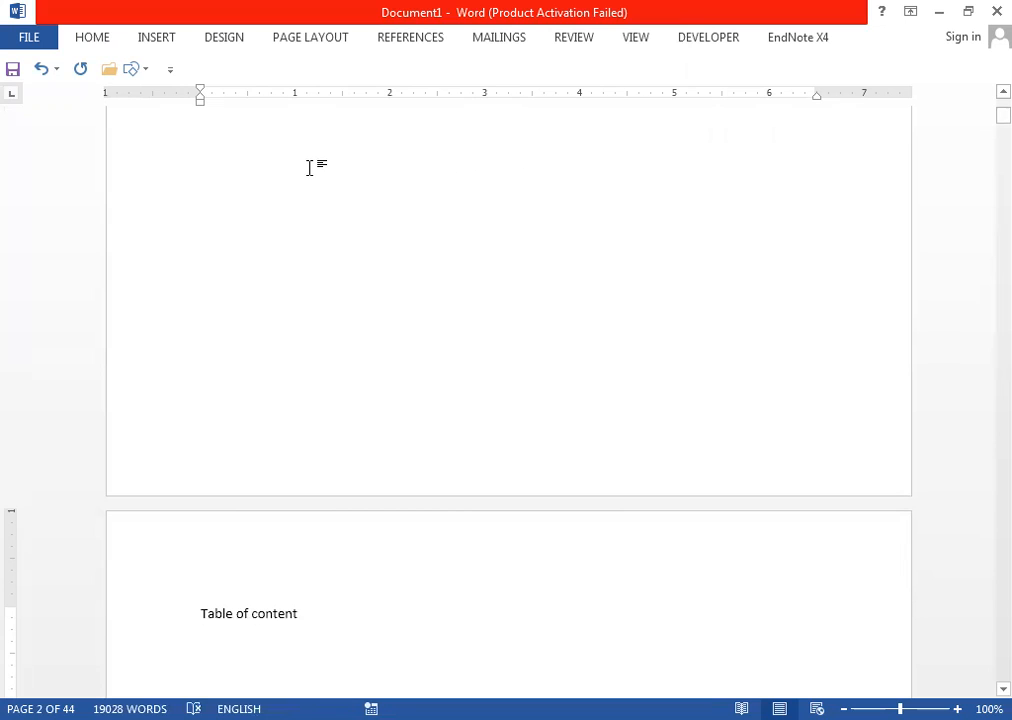
pyautogui.hotkey('shift', 'Up')
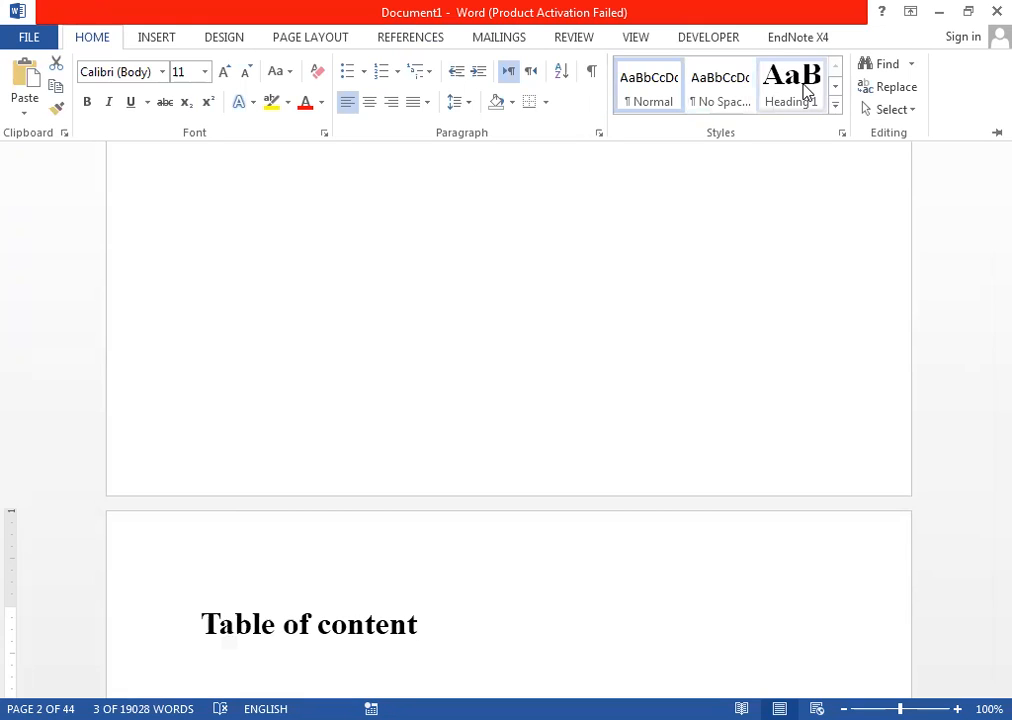
pyautogui.click(805, 90)
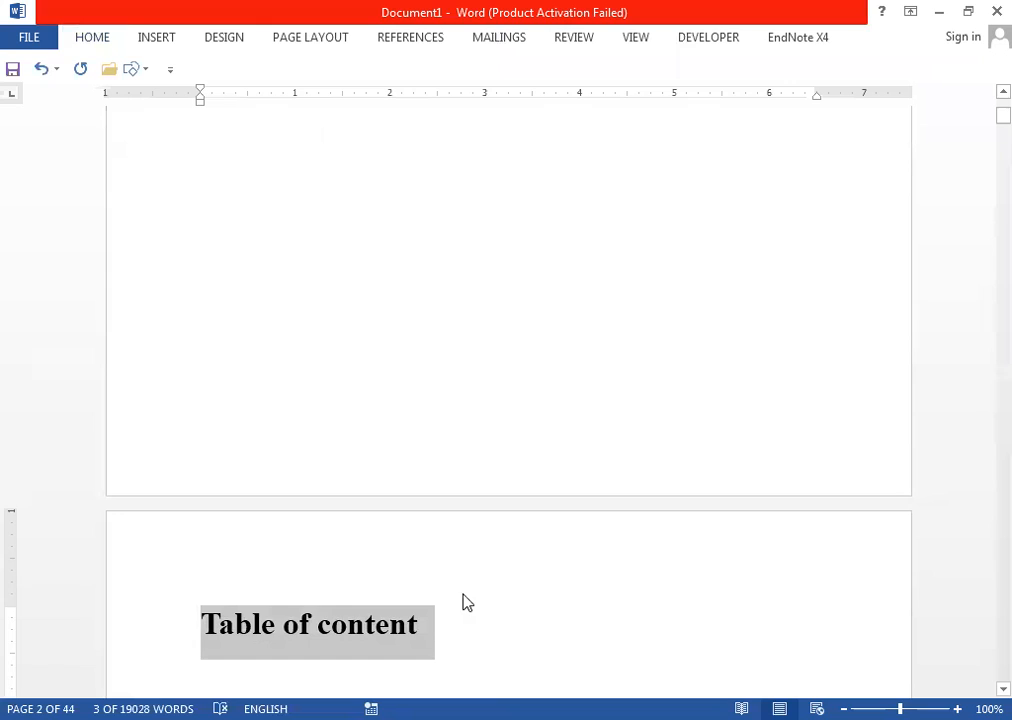
# Step: Insert the Automatic Table 1 table of contents on a new line below the "Table of content" heading
pyautogui.click(434, 626)
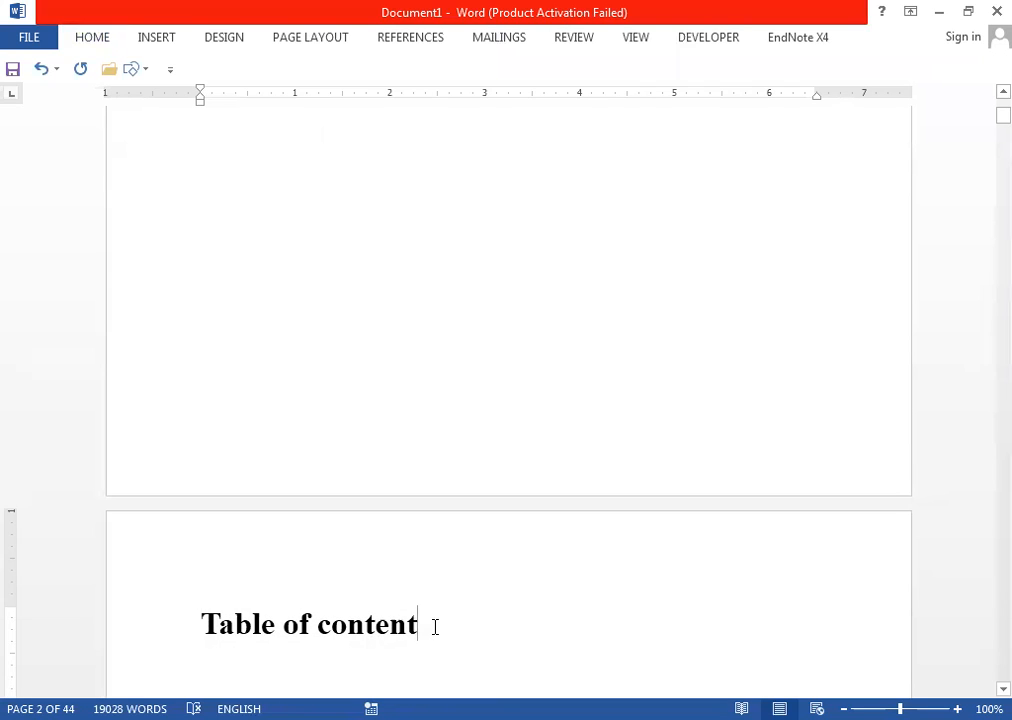
pyautogui.press('Return')
pyautogui.click(411, 37)
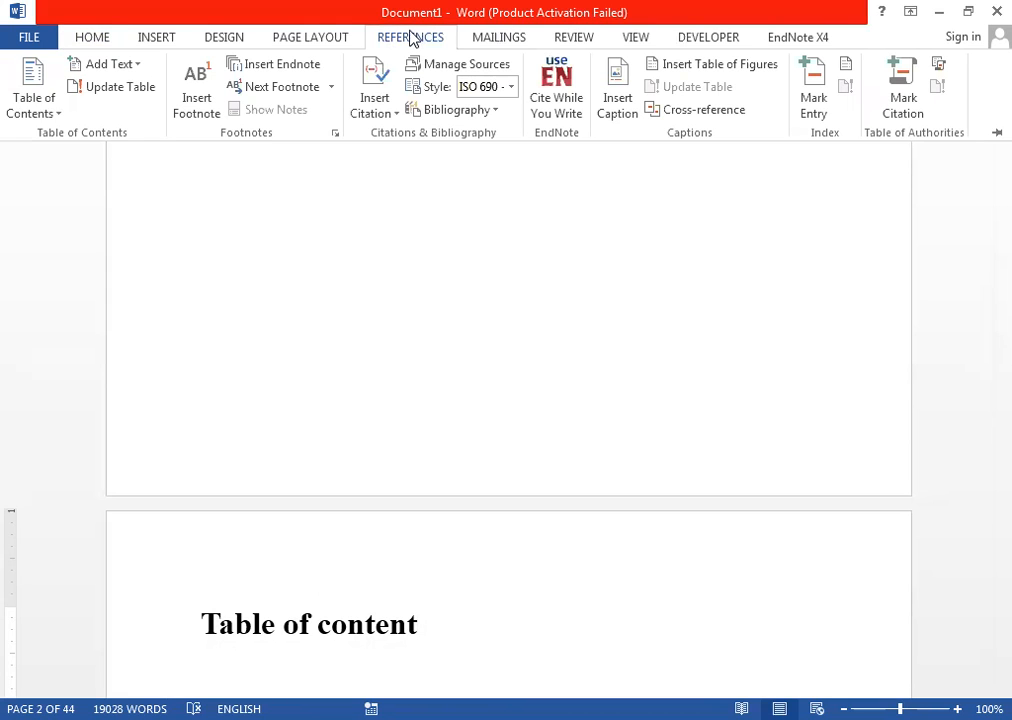
pyautogui.click(31, 80)
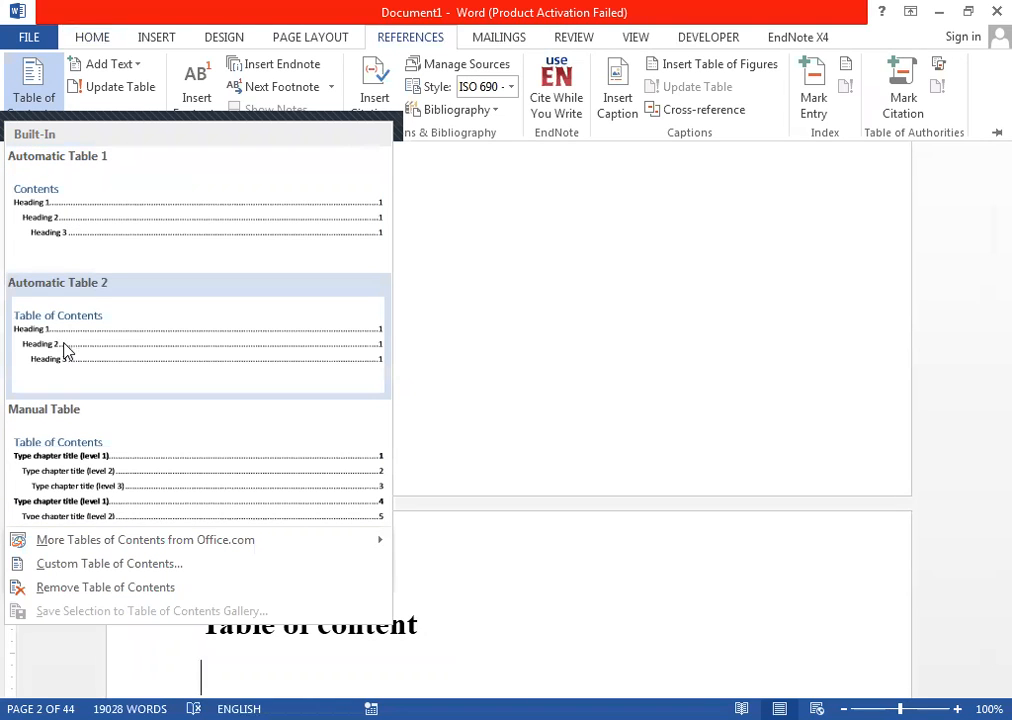
pyautogui.click(100, 230)
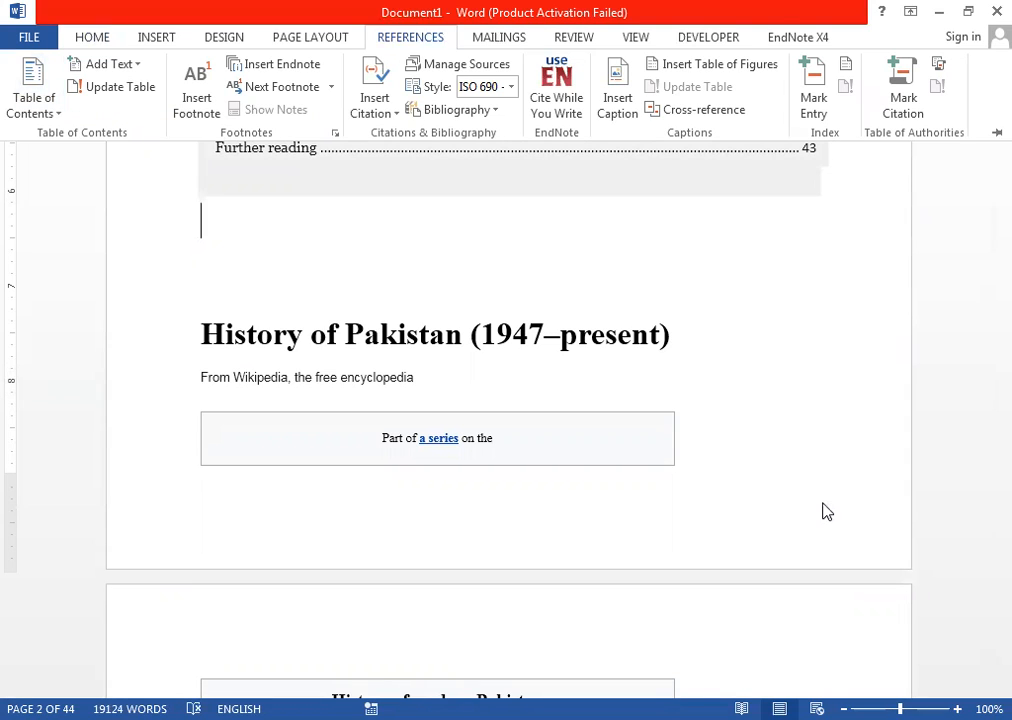
pyautogui.hotkey('ctrl', 'F1')
pyautogui.scroll(10, 823, 505)
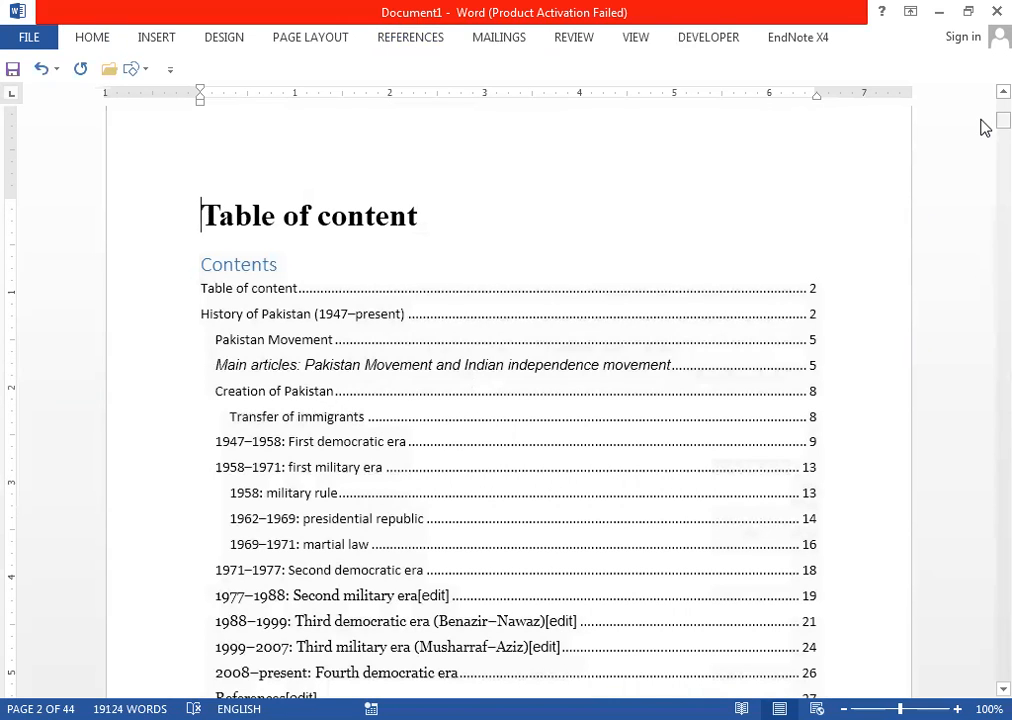
# Step: Update the table of contents on page 2 with the "Update entire table" option
pyautogui.moveTo(985, 127); pyautogui.dragTo(985, 127)
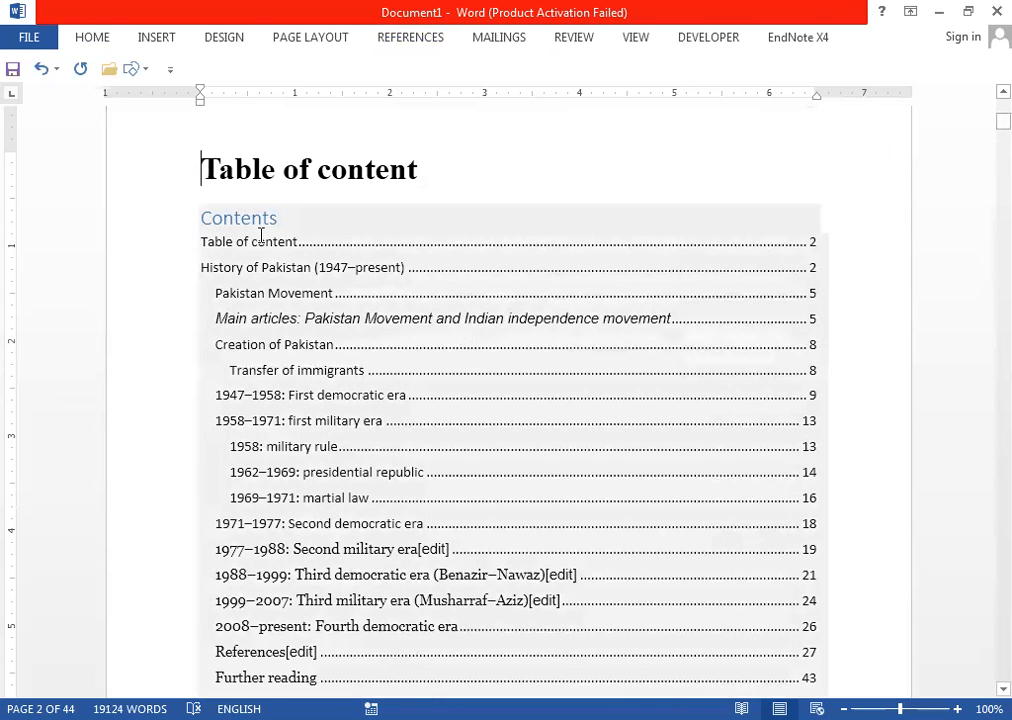
pyautogui.click(266, 217)
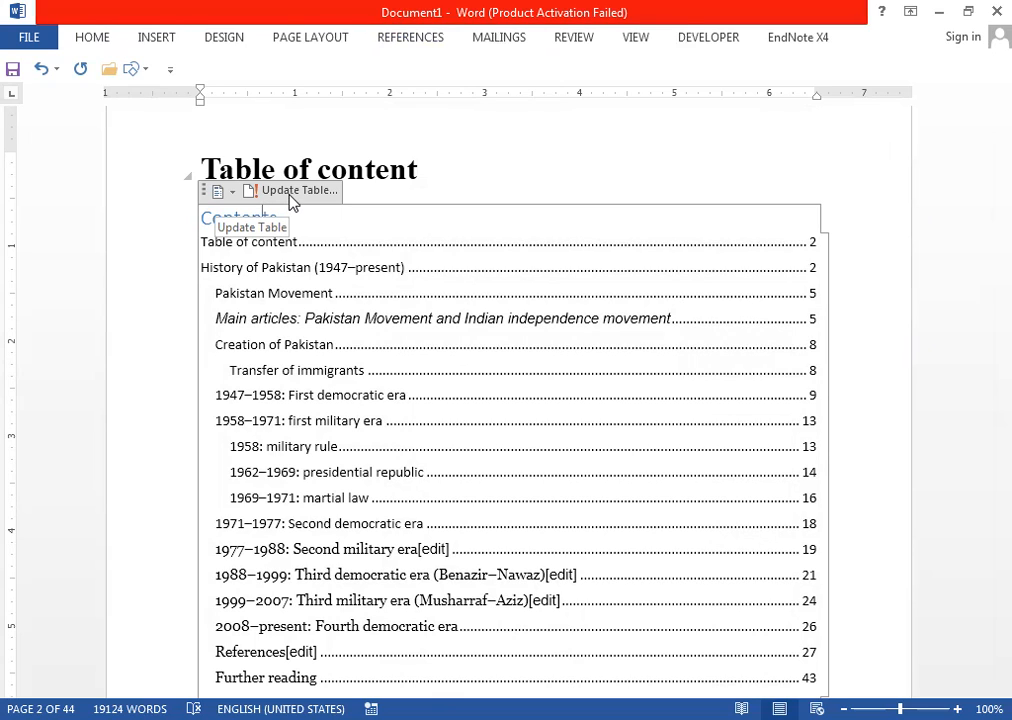
pyautogui.click(290, 193)
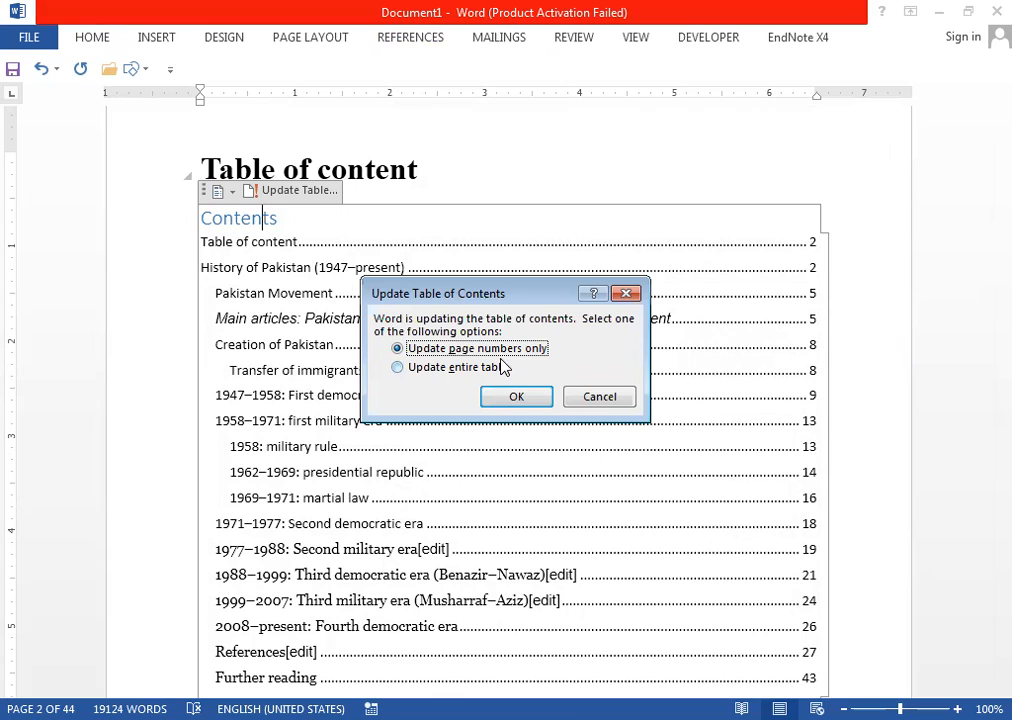
pyautogui.click(398, 368)
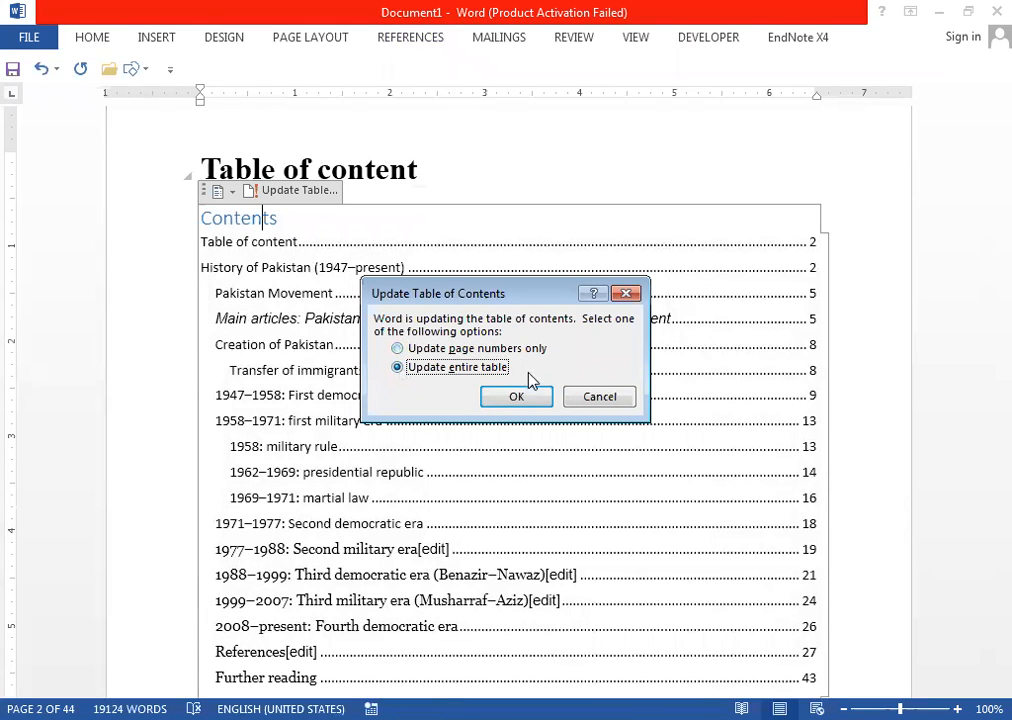
pyautogui.click(518, 398)
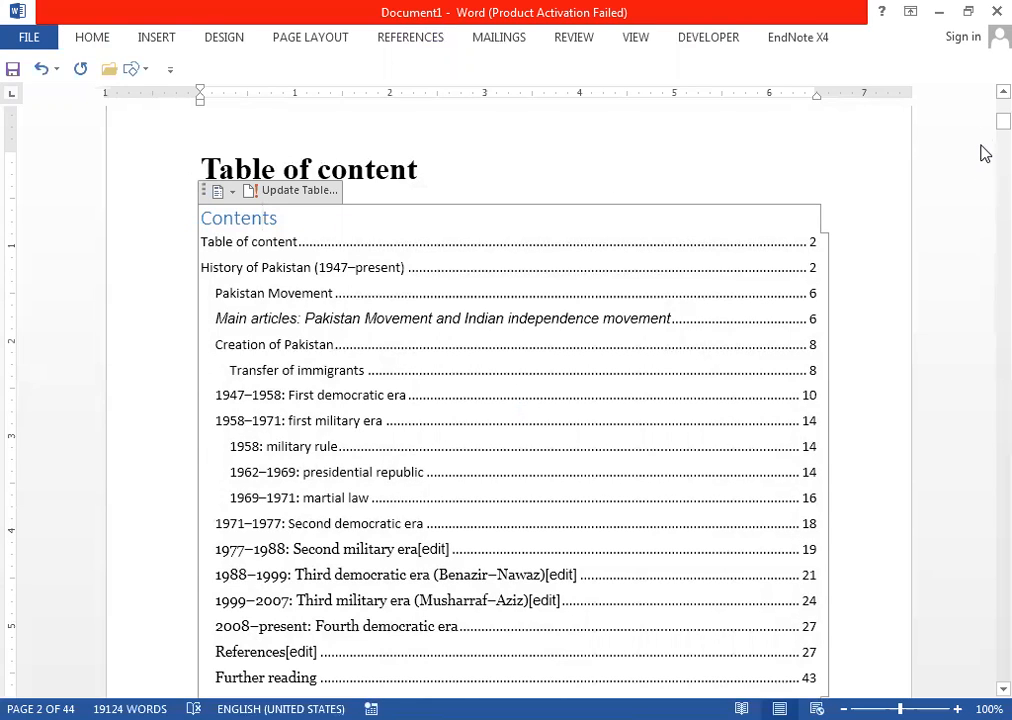
pyautogui.scroll(-5, 985, 132)
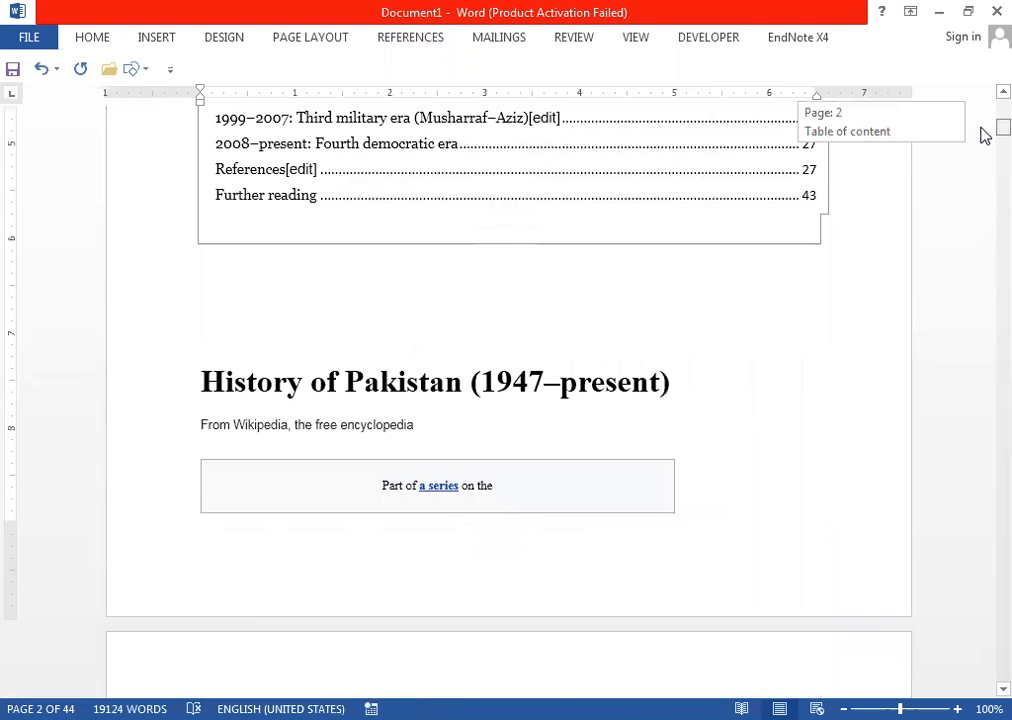